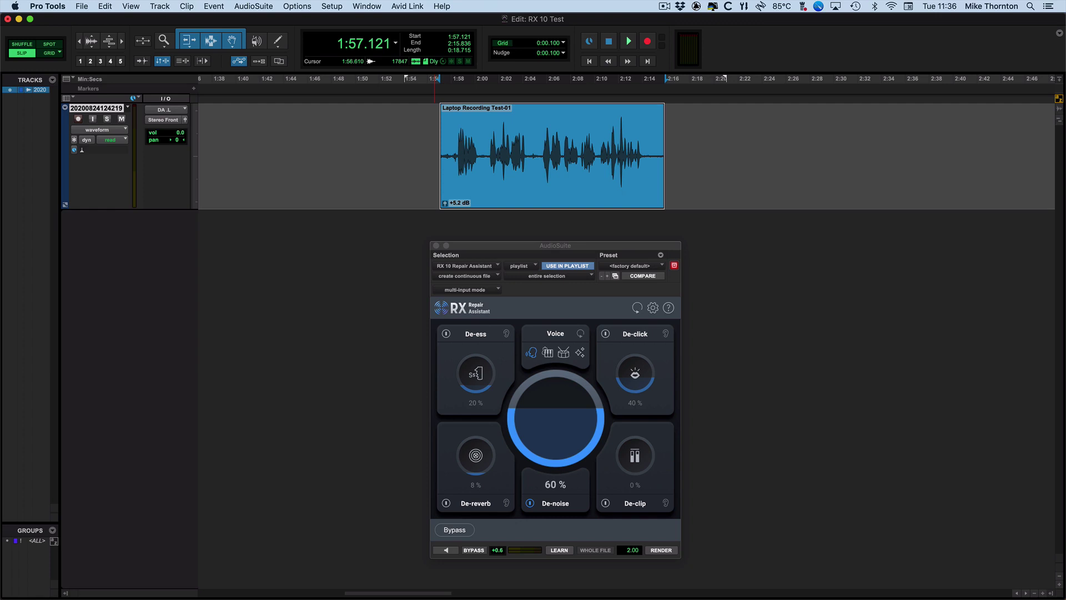
Play back the laptop recording clip to hear the original, and select RX 10 Repair Assistant as the AudioSuite noise reduction plug-in
{"action": "key", "text": "space"}
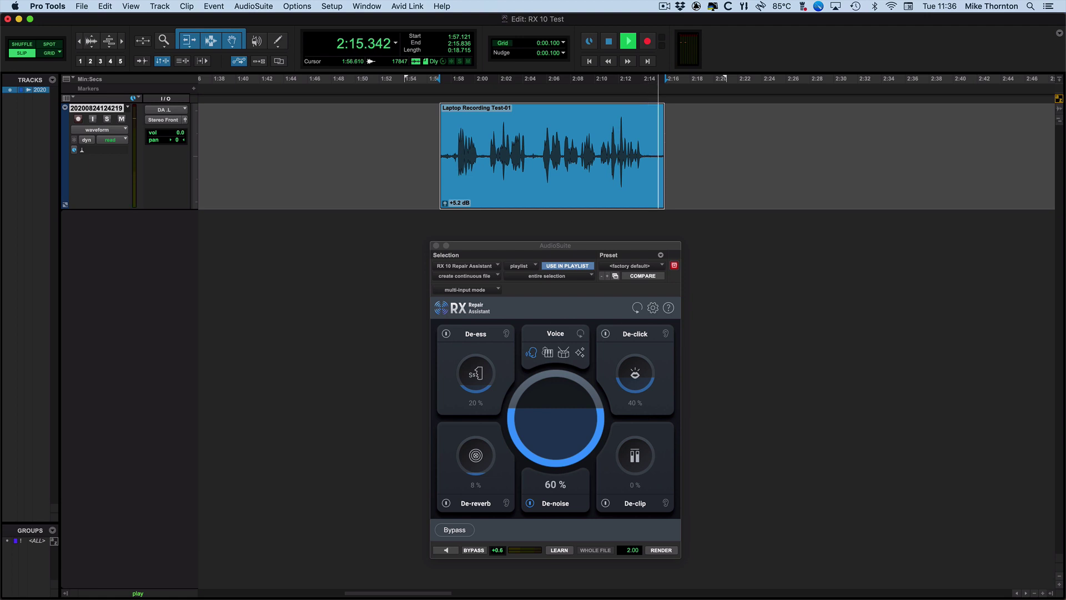
{"action": "key", "text": "space"}
{"action": "left_click", "coordinate": [258, 4]}
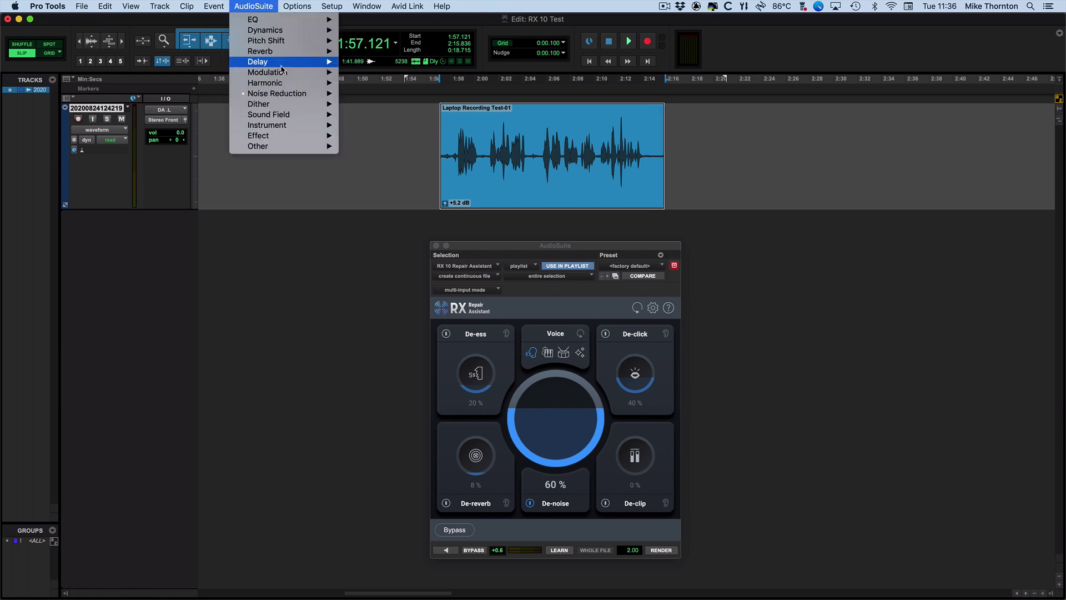
{"action": "mouse_move", "coordinate": [298, 100]}
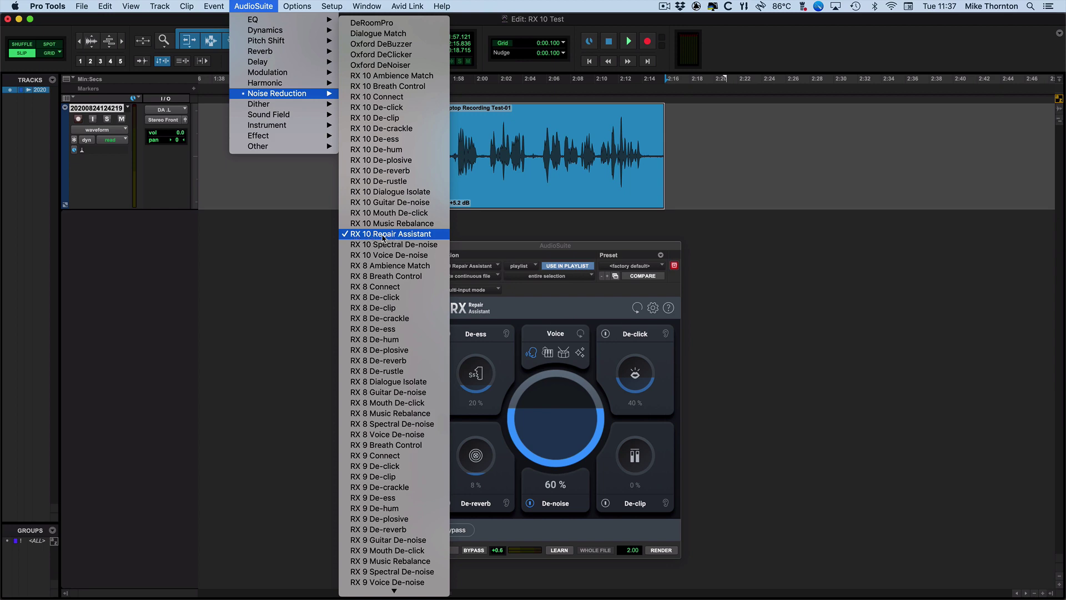
{"action": "left_click", "coordinate": [408, 234]}
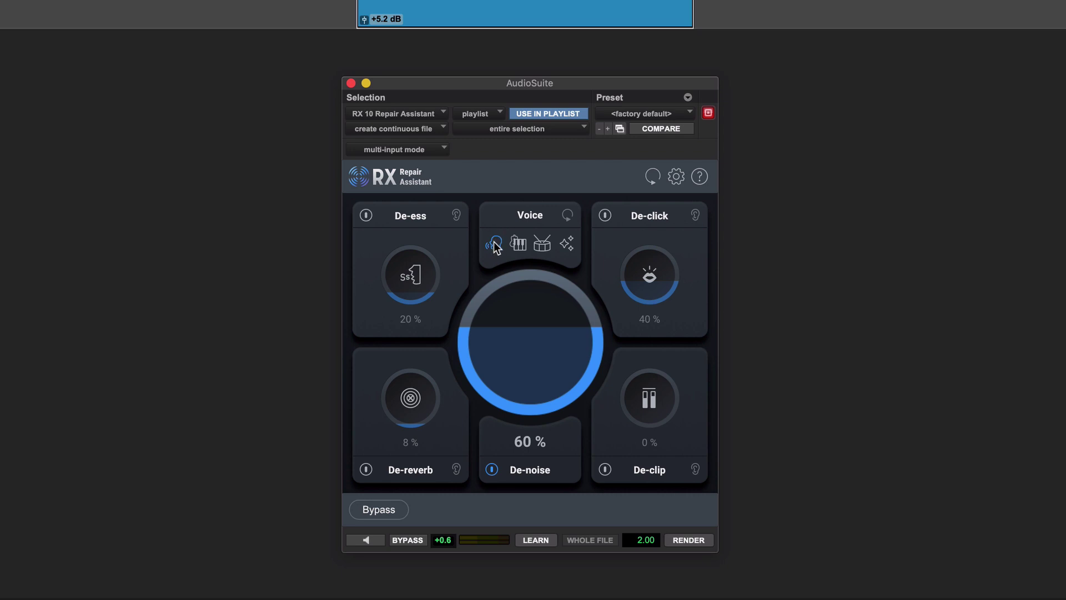
Try the Musical, Percussion and Sound FX processing modes, and return to Voice
{"action": "left_click", "coordinate": [521, 245]}
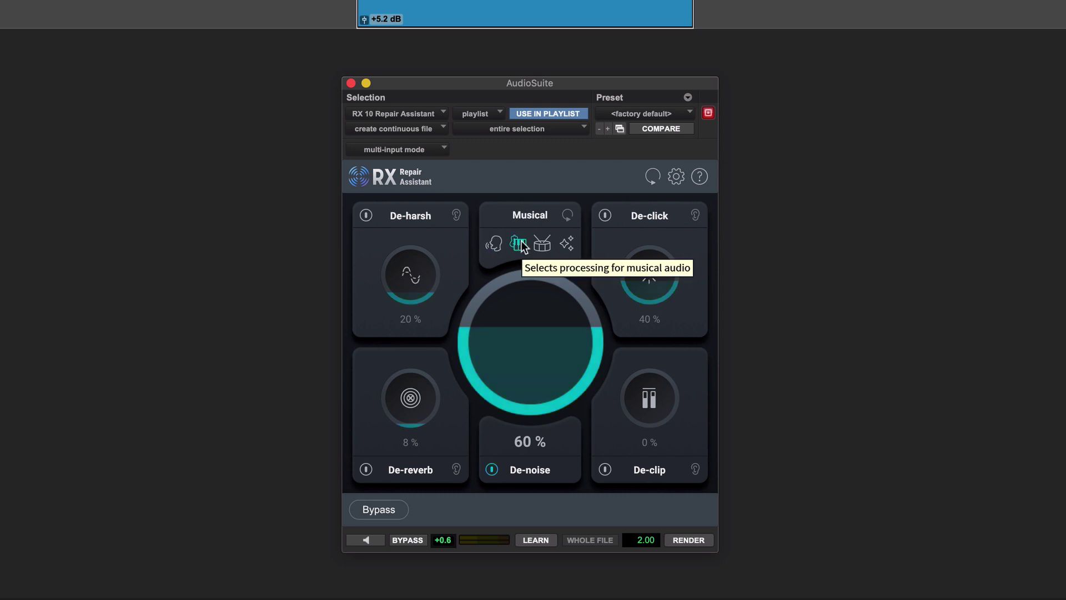
{"action": "left_click", "coordinate": [543, 245]}
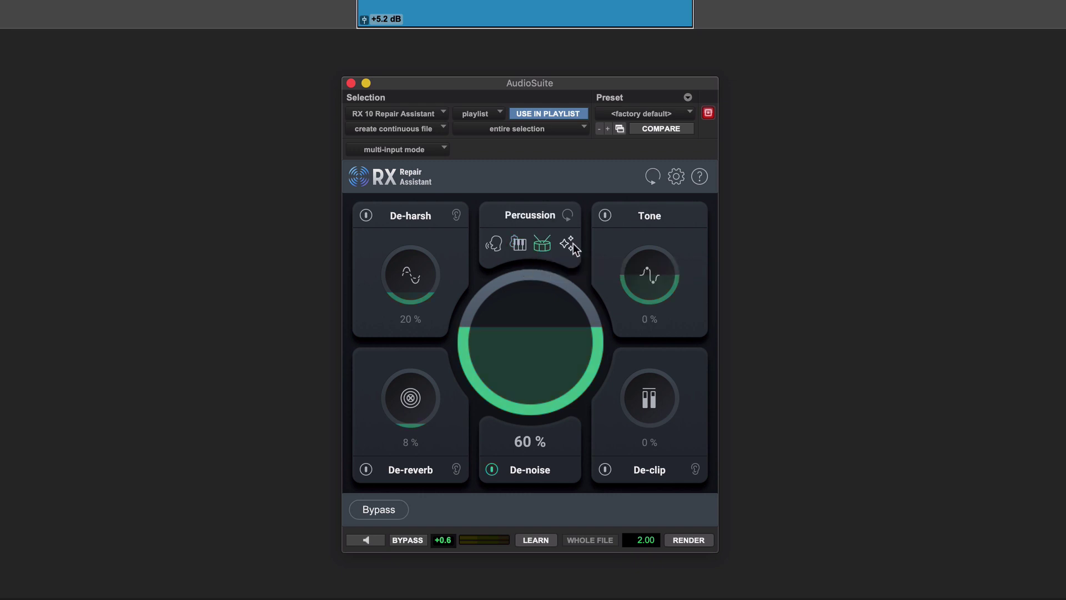
{"action": "left_click", "coordinate": [572, 245]}
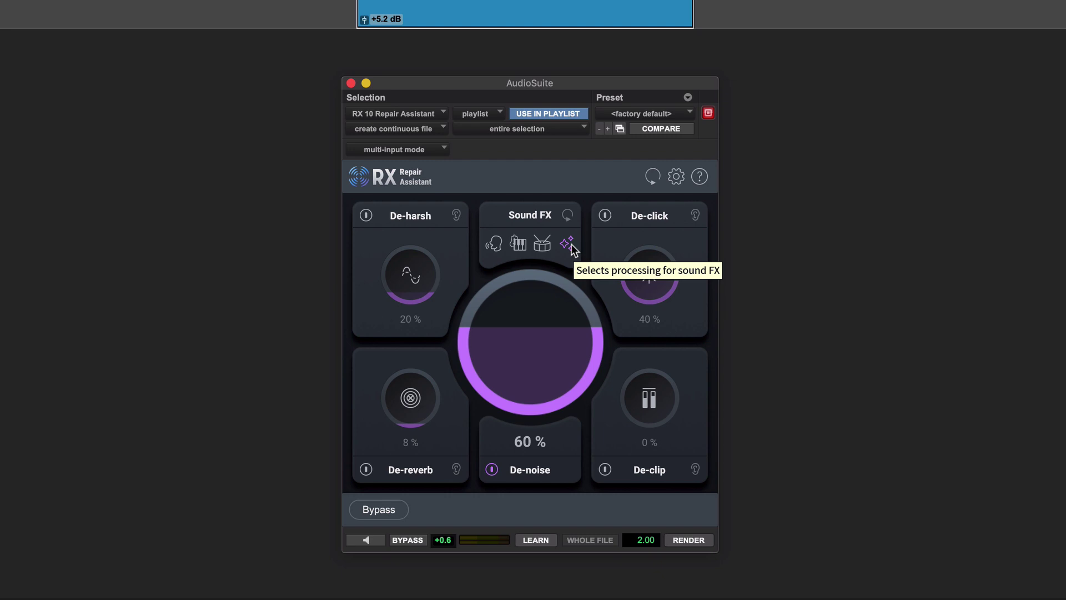
{"action": "left_click", "coordinate": [493, 247]}
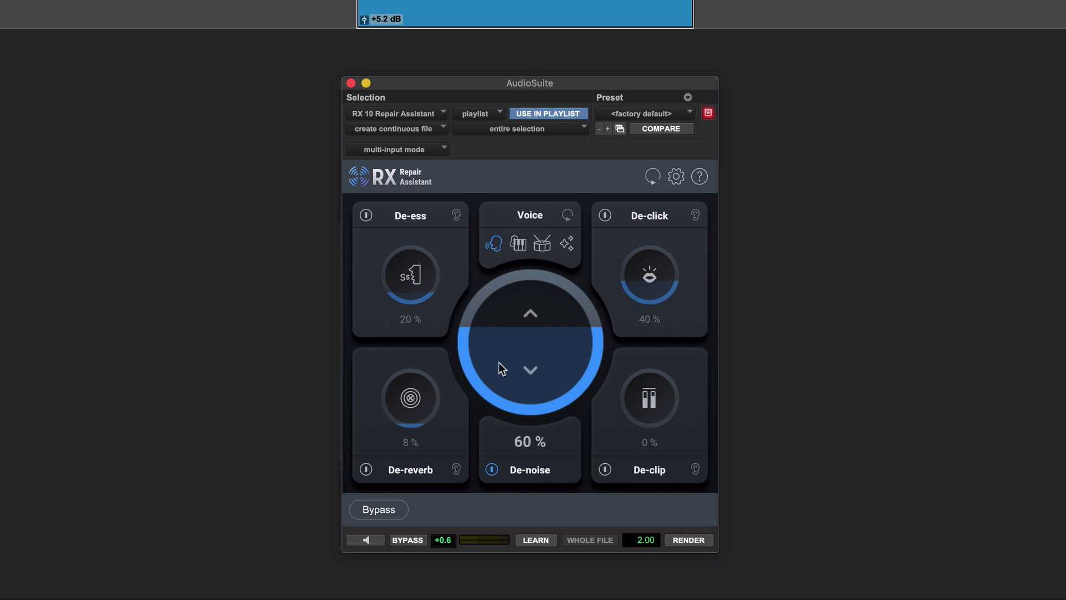
Have Repair Assistant learn the selected clip, and preview the suggested repair against the bypassed original
{"action": "left_click", "coordinate": [533, 540]}
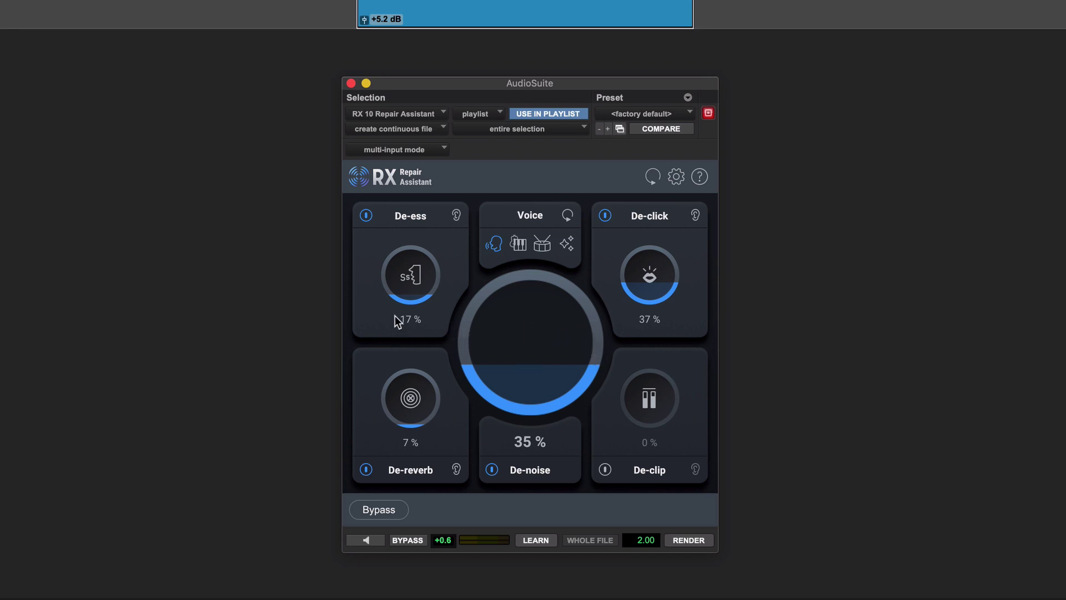
{"action": "left_click", "coordinate": [359, 540]}
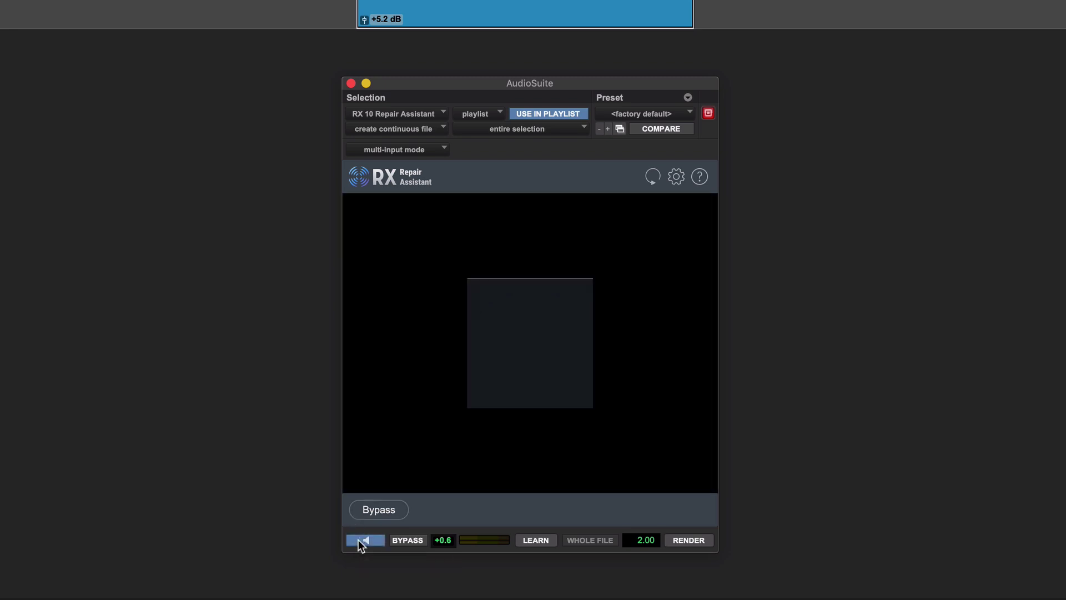
{"action": "left_click", "coordinate": [410, 540]}
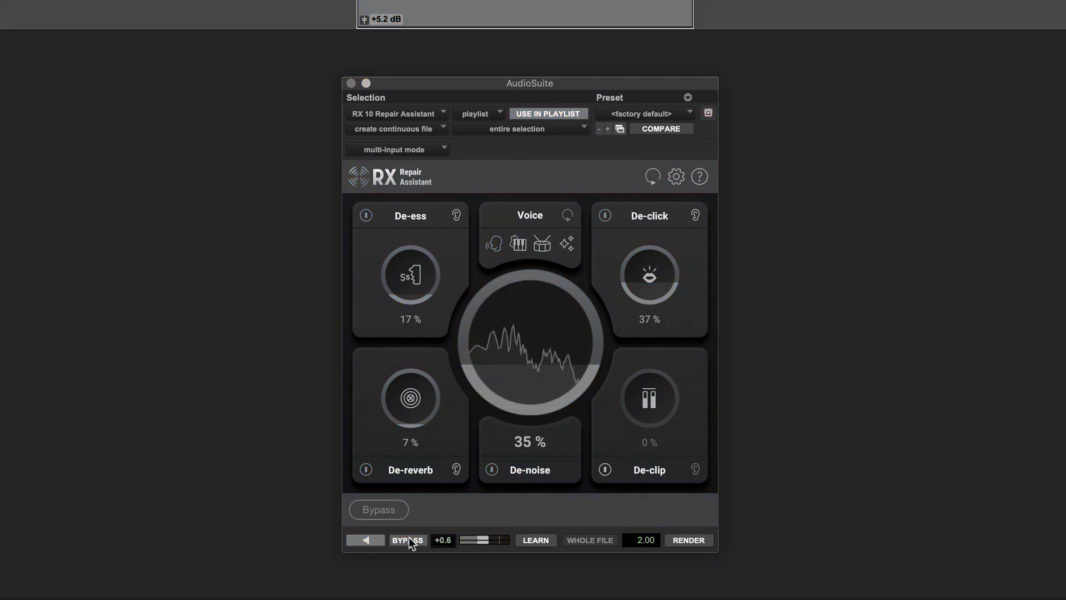
{"action": "left_click", "coordinate": [408, 540]}
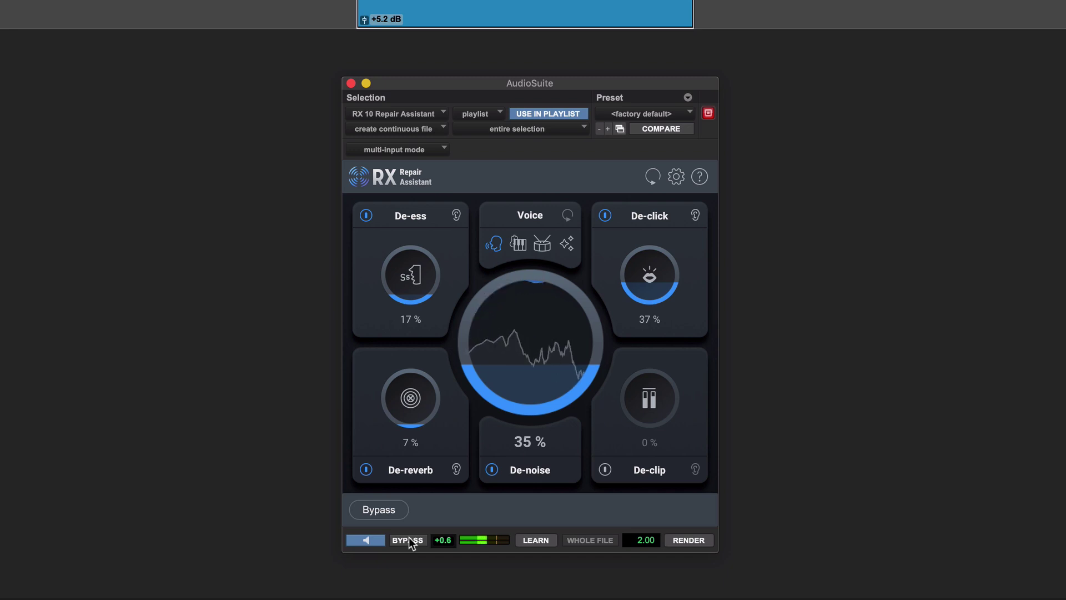
{"action": "left_click", "coordinate": [408, 540]}
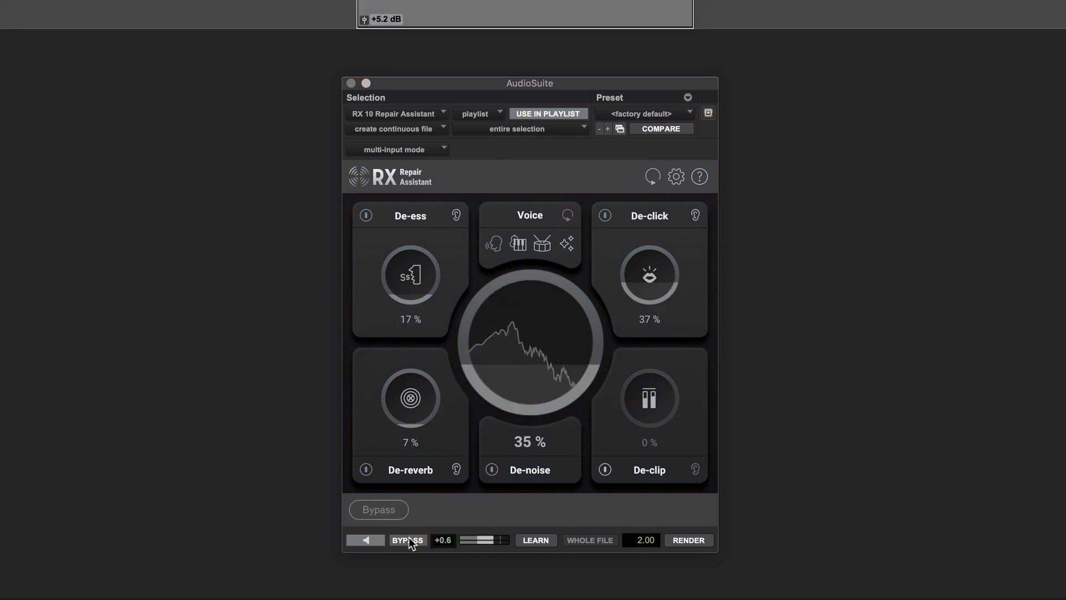
{"action": "left_click", "coordinate": [409, 539]}
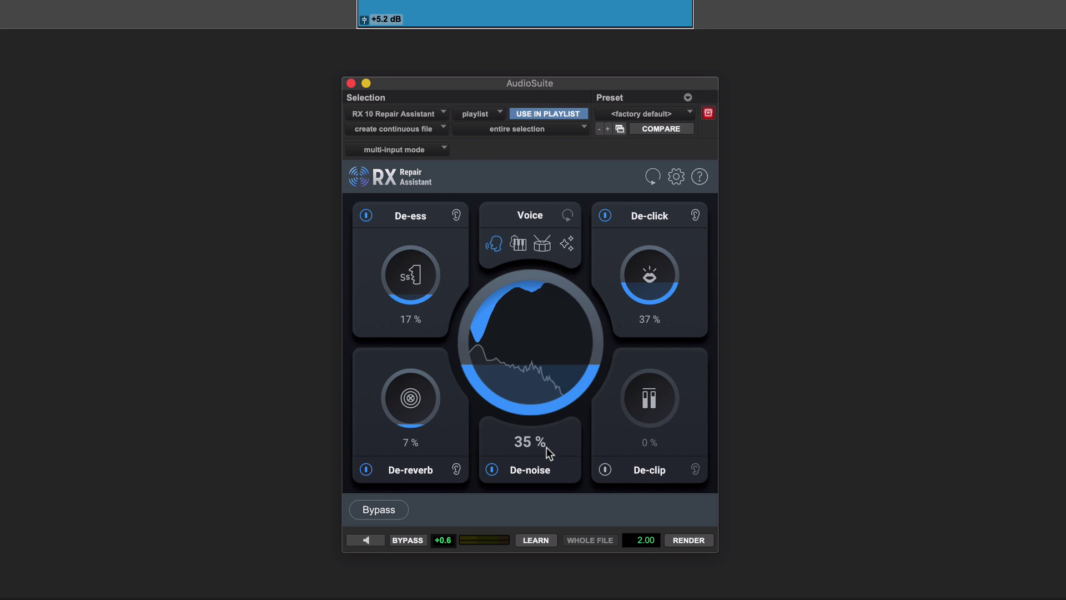
Raise De-noise to 82 % during a preview, and compare the processed sound with the bypassed original
{"action": "left_click", "coordinate": [366, 540]}
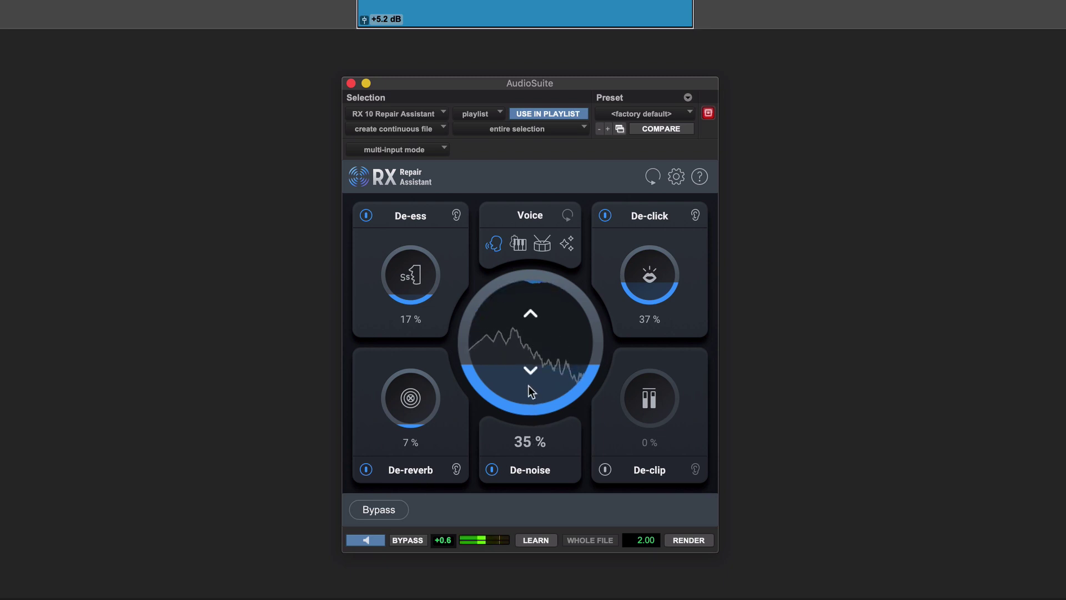
{"action": "left_click_drag", "start_coordinate": [531, 388], "coordinate": [532, 291]}
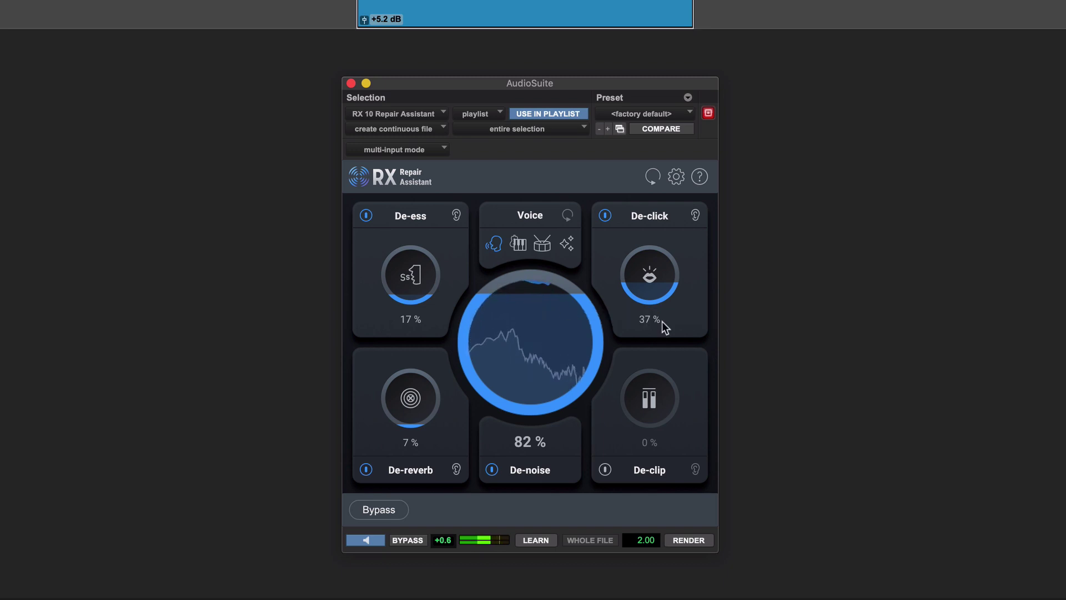
{"action": "left_click", "coordinate": [409, 540]}
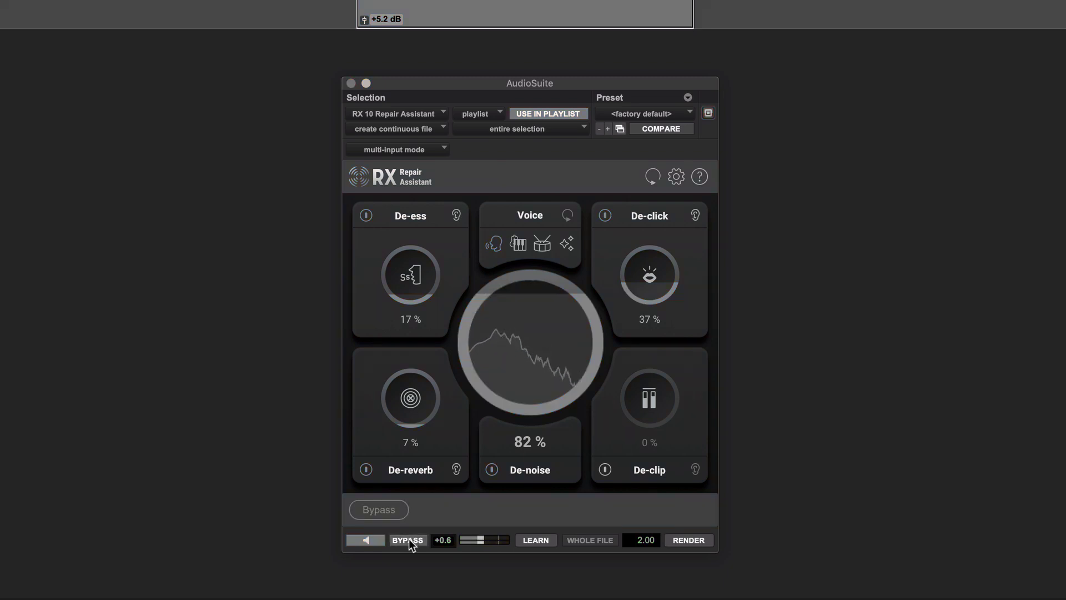
{"action": "left_click", "coordinate": [409, 541]}
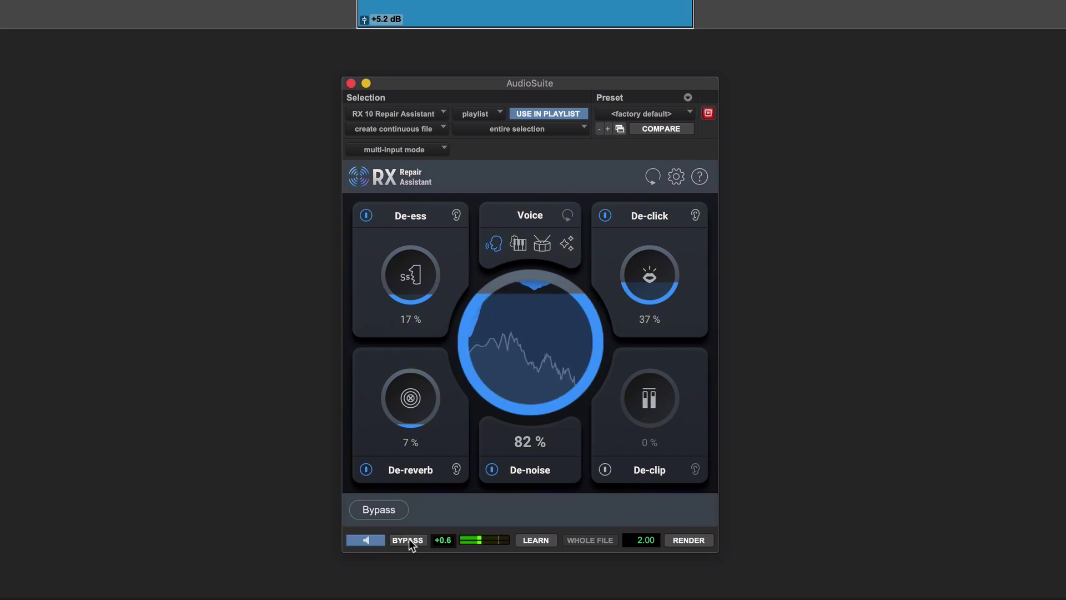
{"action": "left_click", "coordinate": [409, 540]}
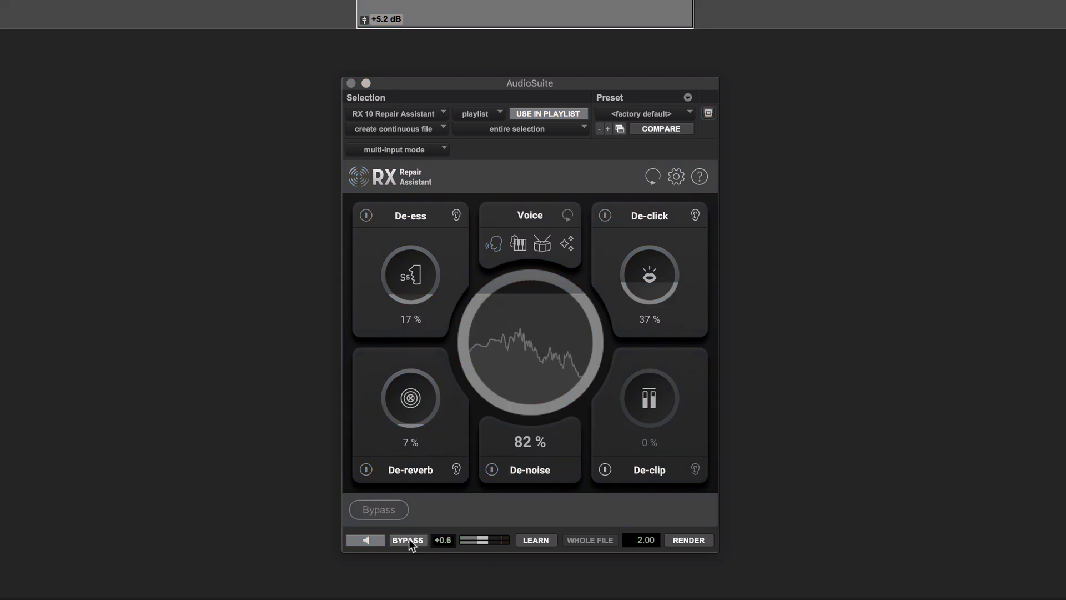
{"action": "left_click", "coordinate": [409, 540]}
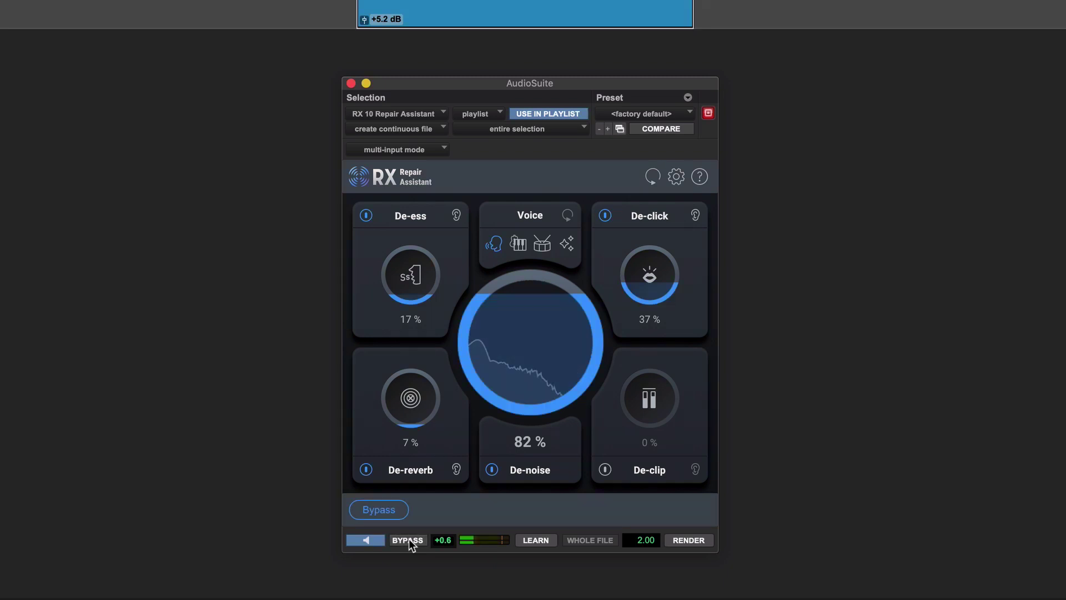
{"action": "left_click", "coordinate": [355, 541]}
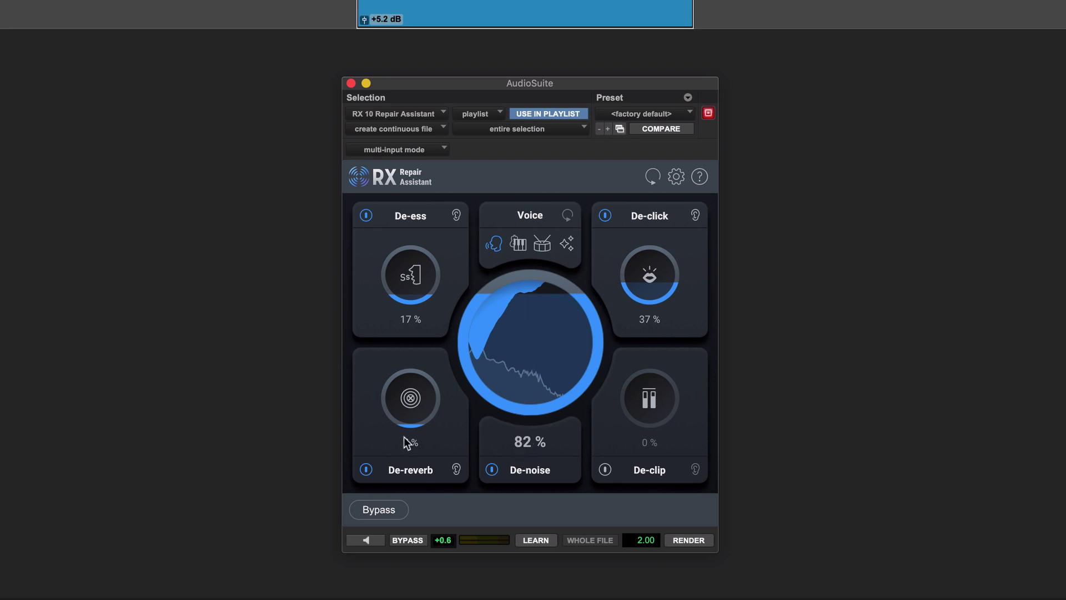
During a preview, set De-reverb to 70 % and test De-ess at 90 % before lowering it to about 19 %
{"action": "left_click", "coordinate": [366, 540]}
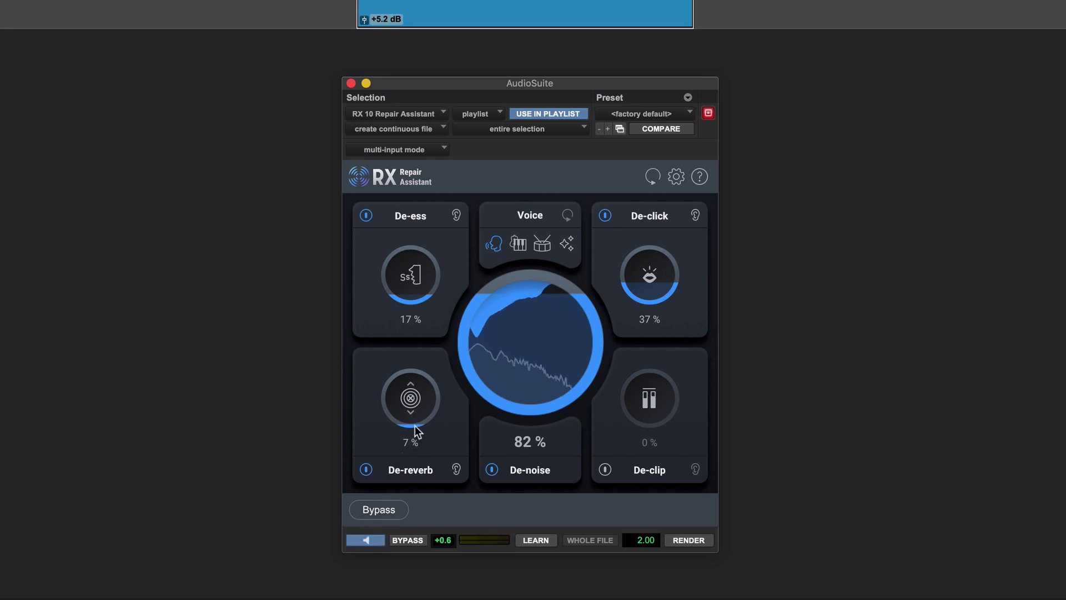
{"action": "left_click_drag", "start_coordinate": [416, 430], "coordinate": [408, 295]}
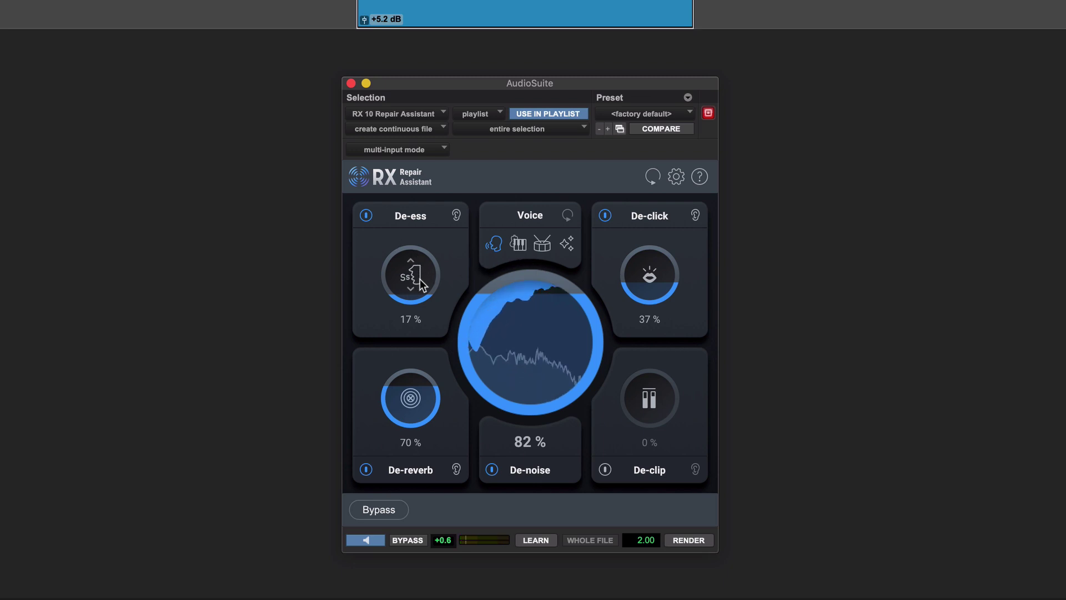
{"action": "left_click_drag", "start_coordinate": [419, 275], "coordinate": [432, 122]}
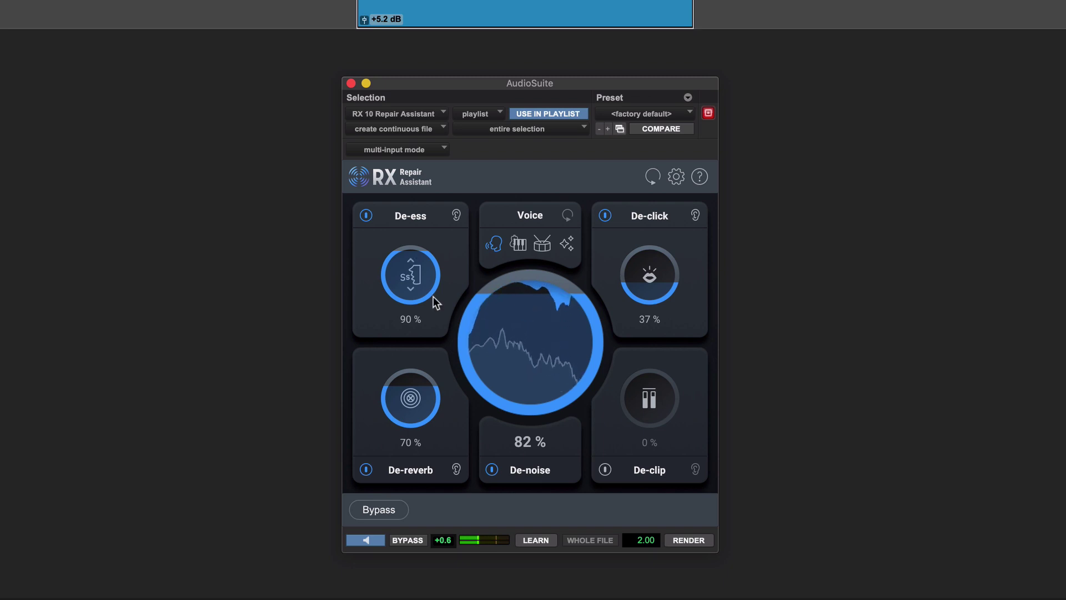
{"action": "left_click_drag", "start_coordinate": [418, 294], "coordinate": [403, 420]}
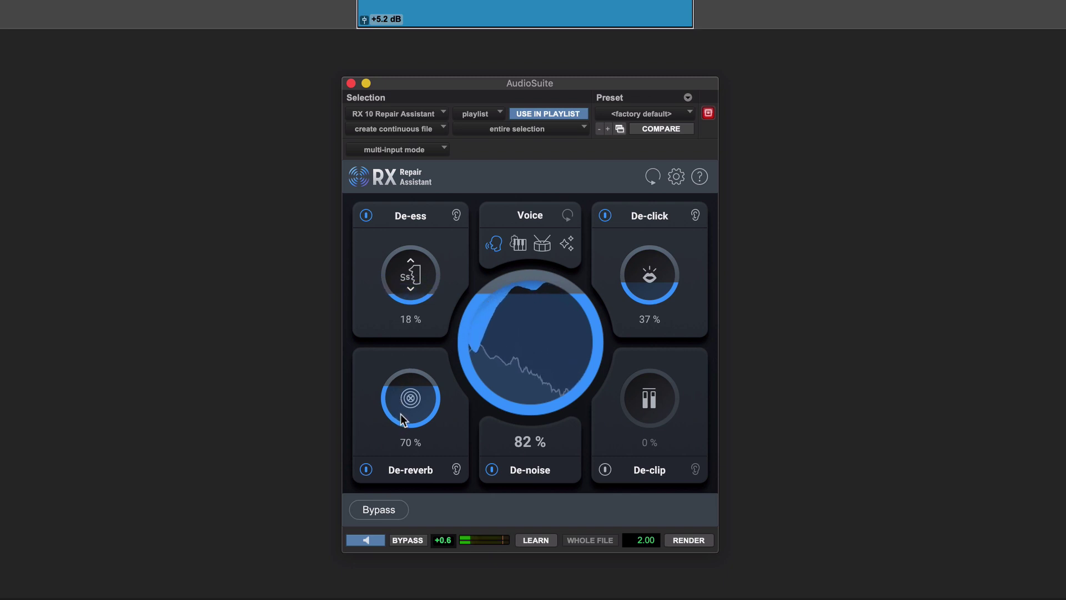
Audition the isolated De-reverb and De-ess signals, and stop the preview
{"action": "left_click", "coordinate": [456, 470]}
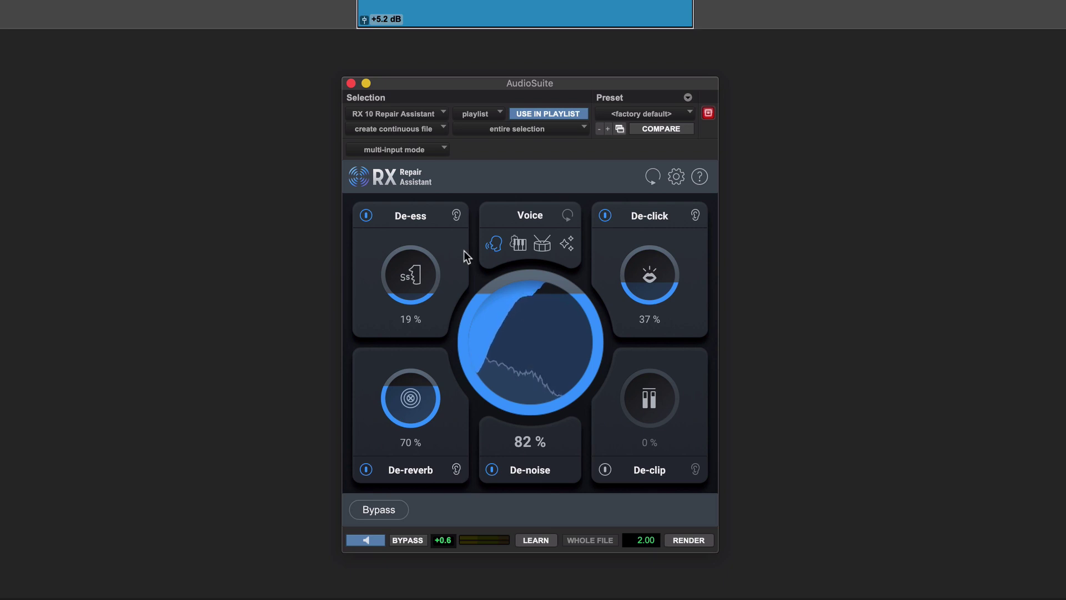
{"action": "left_click", "coordinate": [457, 214]}
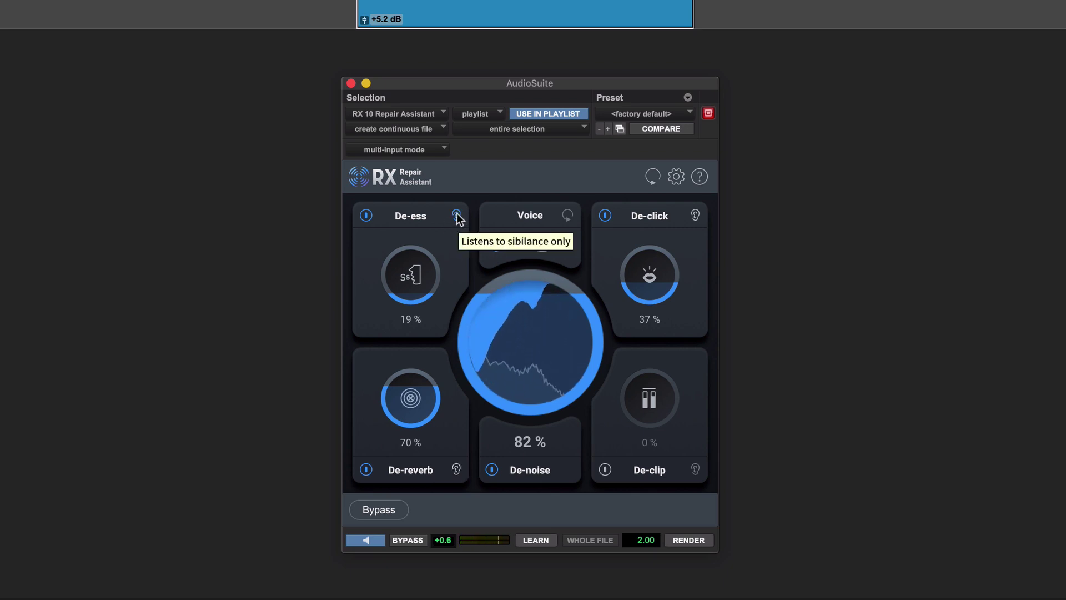
{"action": "left_click", "coordinate": [456, 215]}
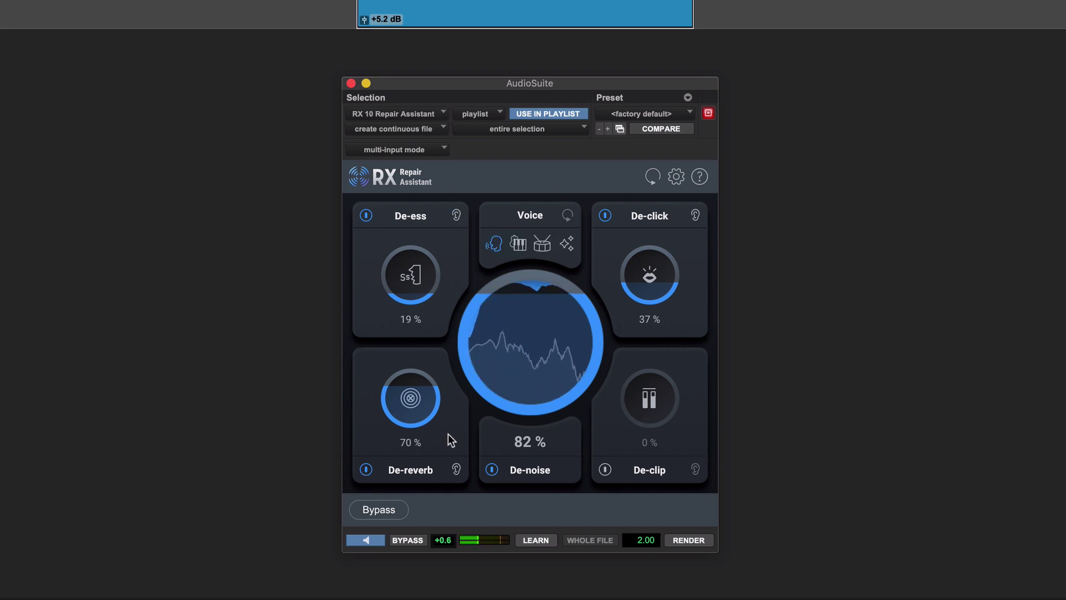
{"action": "left_click", "coordinate": [368, 540]}
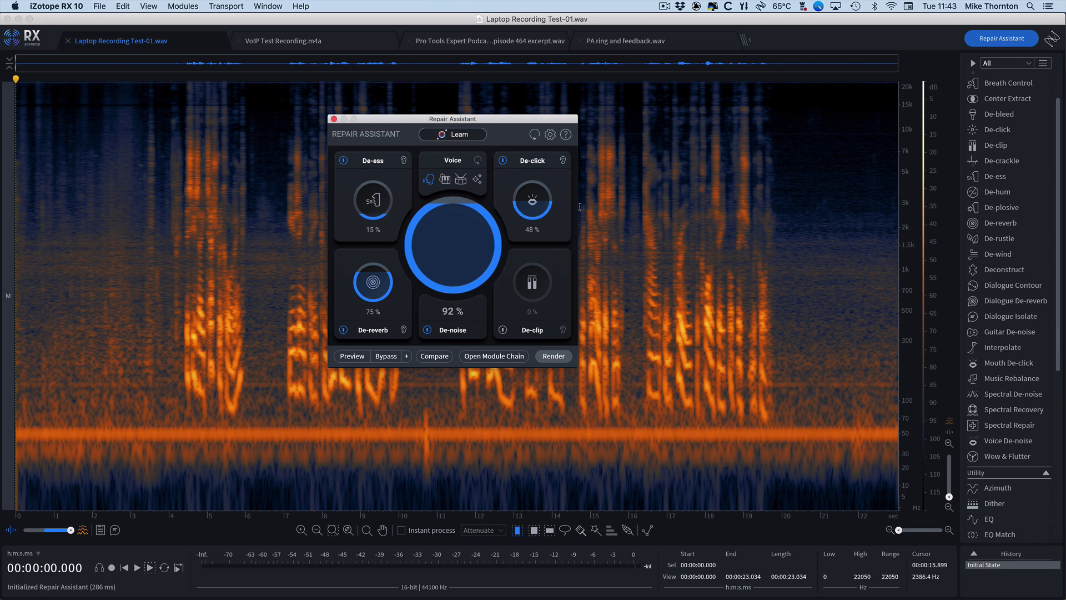
Have Repair Assistant in iZotope RX 10 learn Laptop Recording Test-01.wav, and start previewing the suggested repair
{"action": "left_click", "coordinate": [444, 137]}
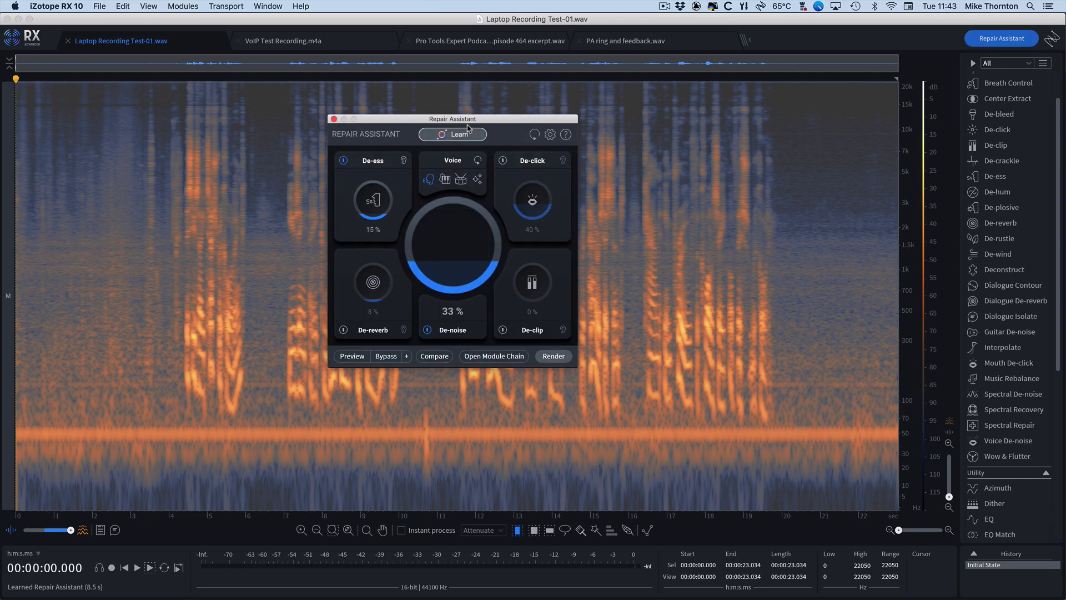
{"action": "left_click", "coordinate": [352, 356]}
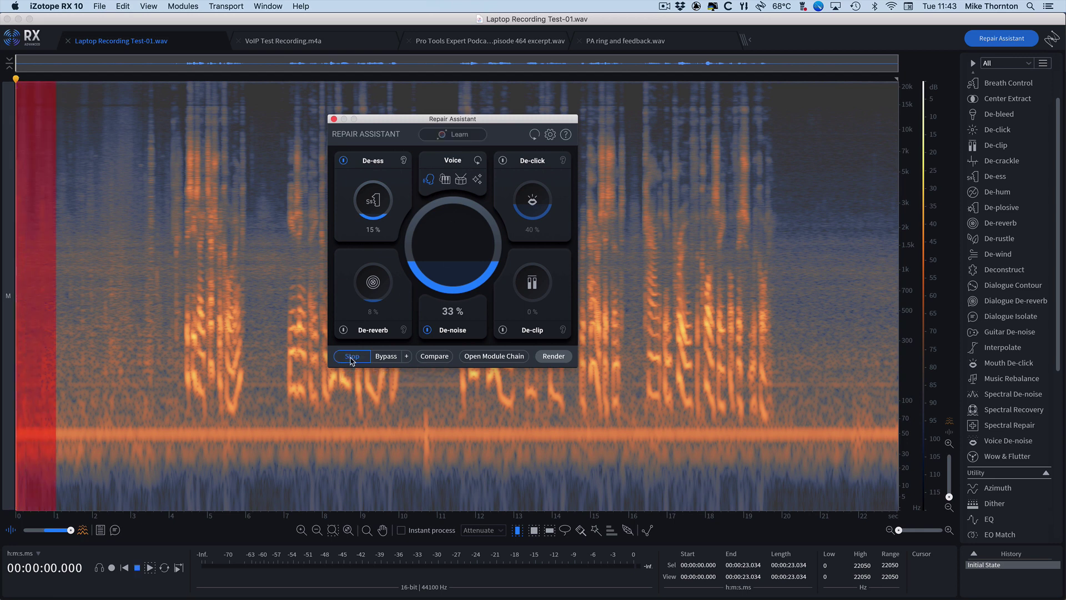
Set the preview buffer length to 3.4 seconds and raise De-noise to 77 %
{"action": "left_click", "coordinate": [407, 356]}
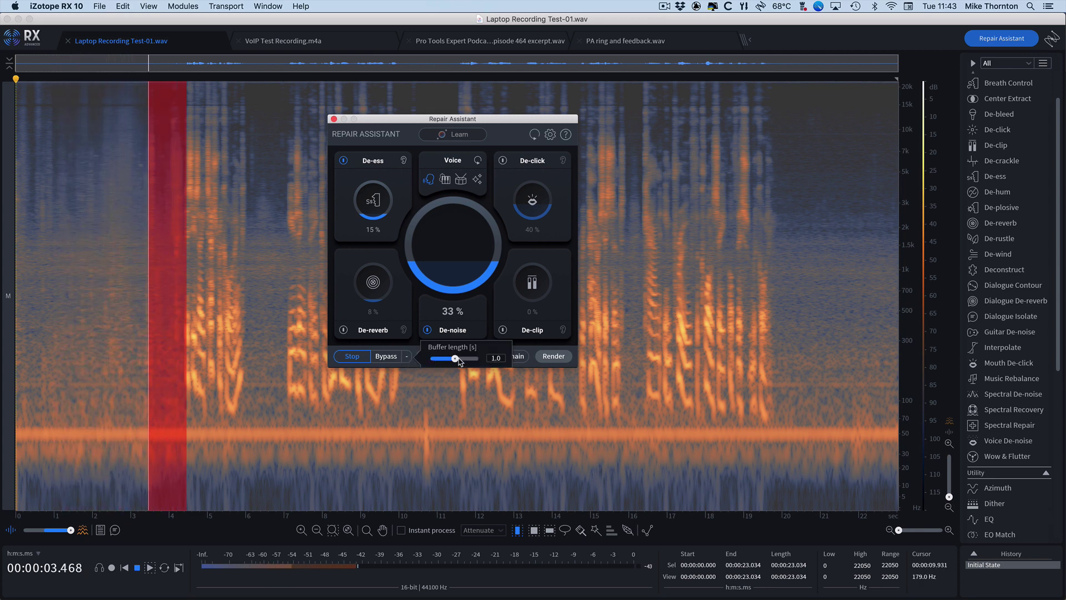
{"action": "left_click_drag", "start_coordinate": [456, 359], "coordinate": [470, 360]}
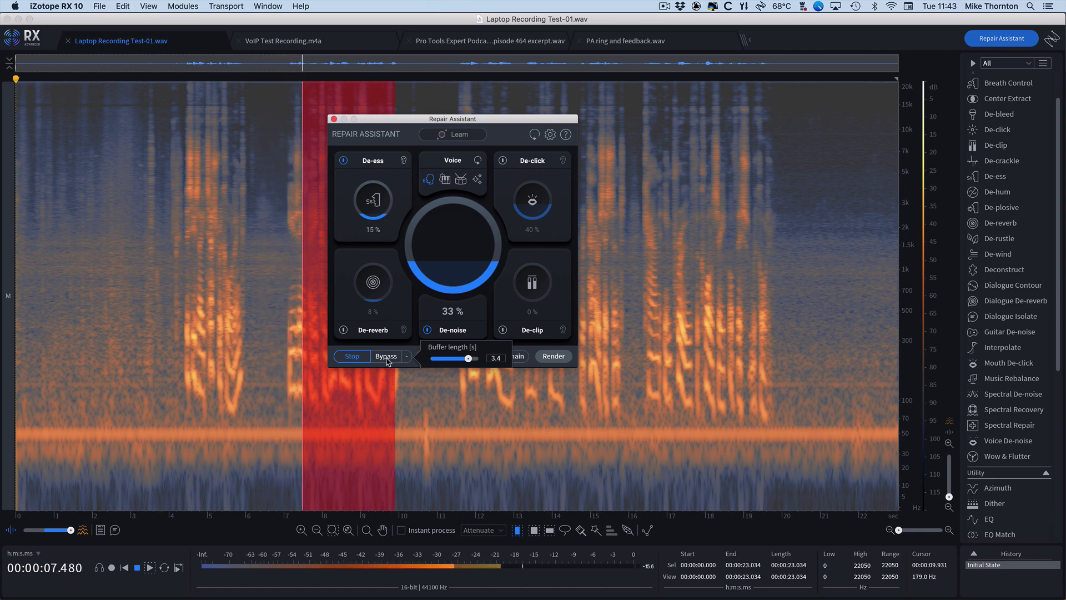
{"action": "left_click", "coordinate": [406, 356]}
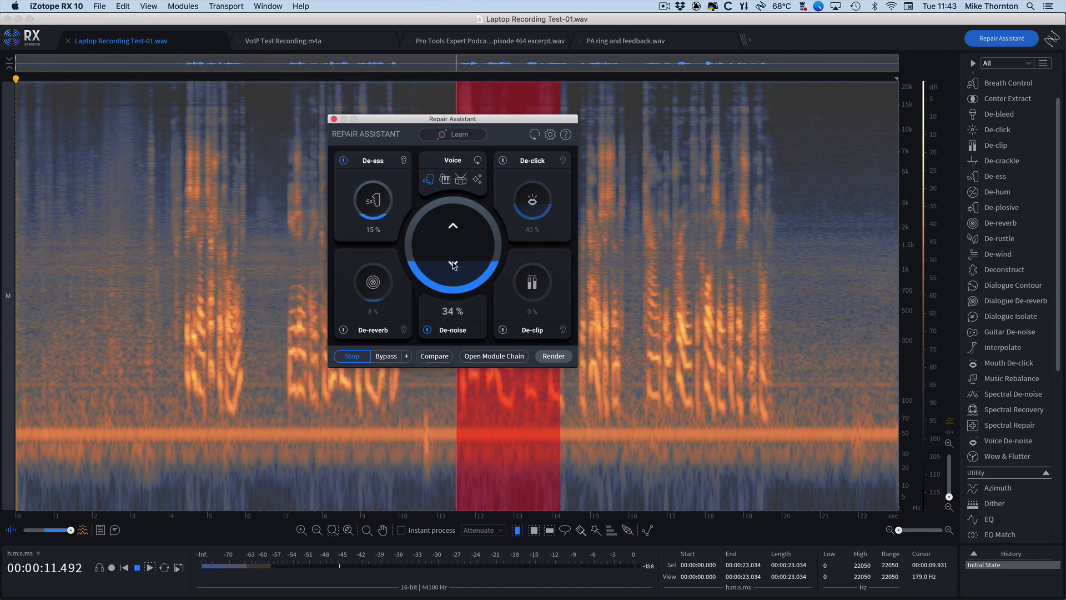
{"action": "left_click_drag", "start_coordinate": [453, 265], "coordinate": [454, 205]}
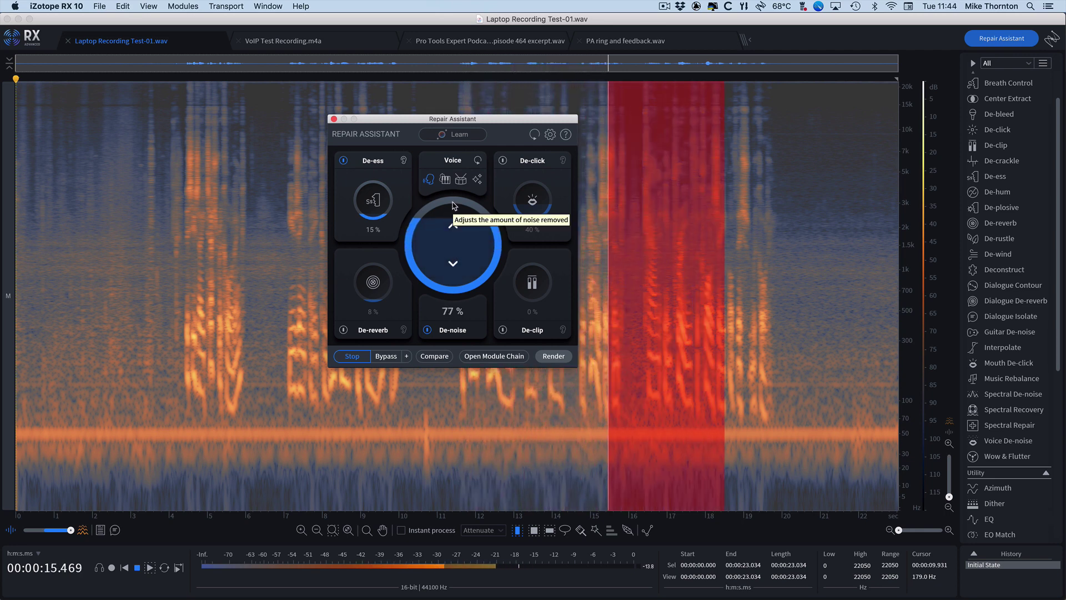
Set De-noise to 80 % and De-reverb to 86 % during the preview, and enable De-click
{"action": "left_click_drag", "start_coordinate": [454, 205], "coordinate": [453, 201]}
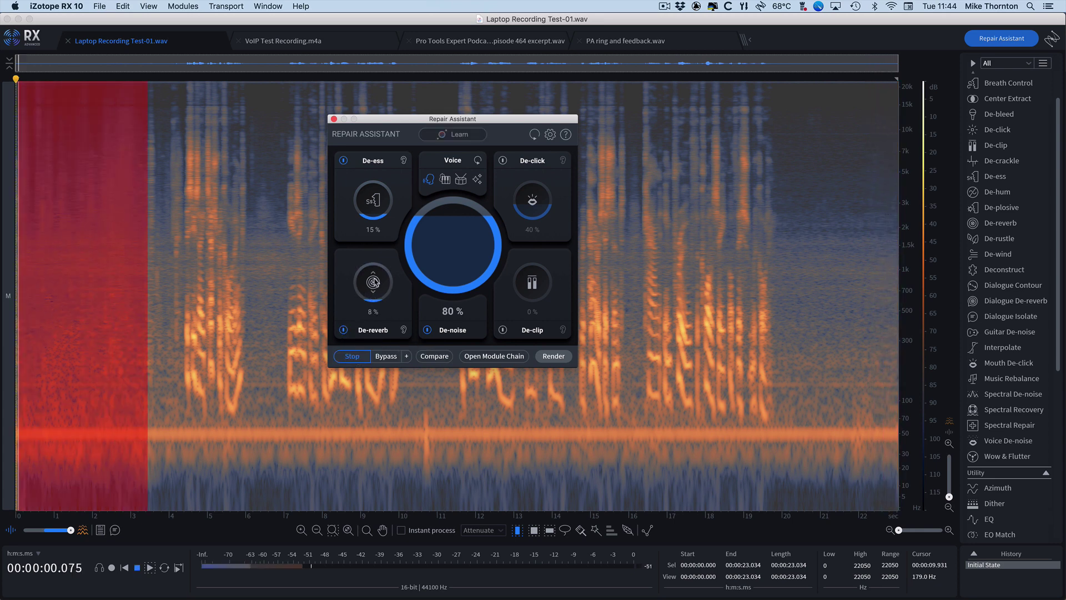
{"action": "left_click_drag", "start_coordinate": [374, 291], "coordinate": [373, 181]}
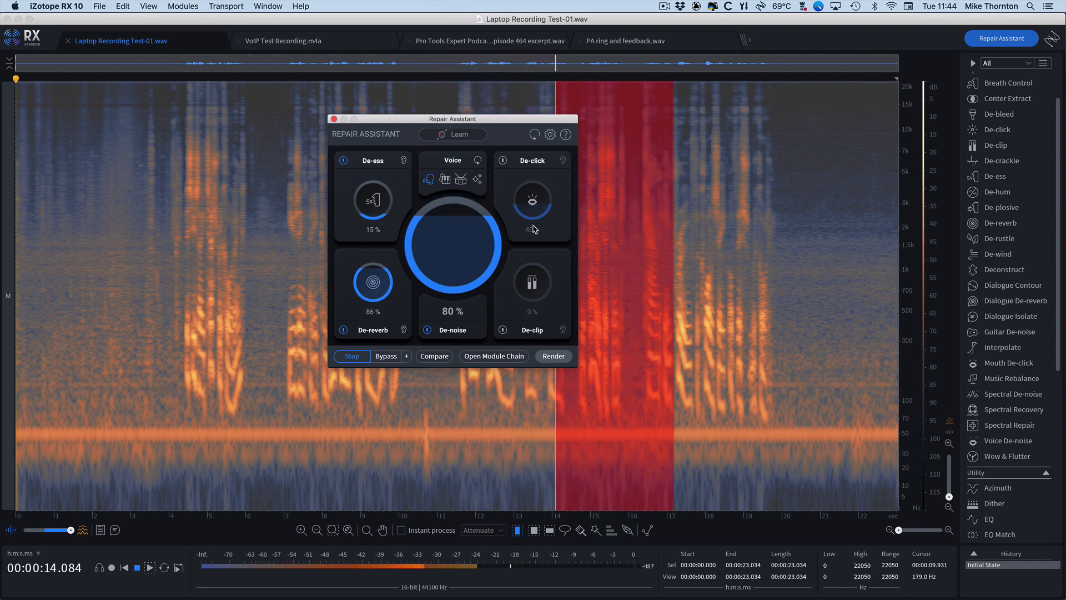
{"action": "left_click", "coordinate": [503, 161]}
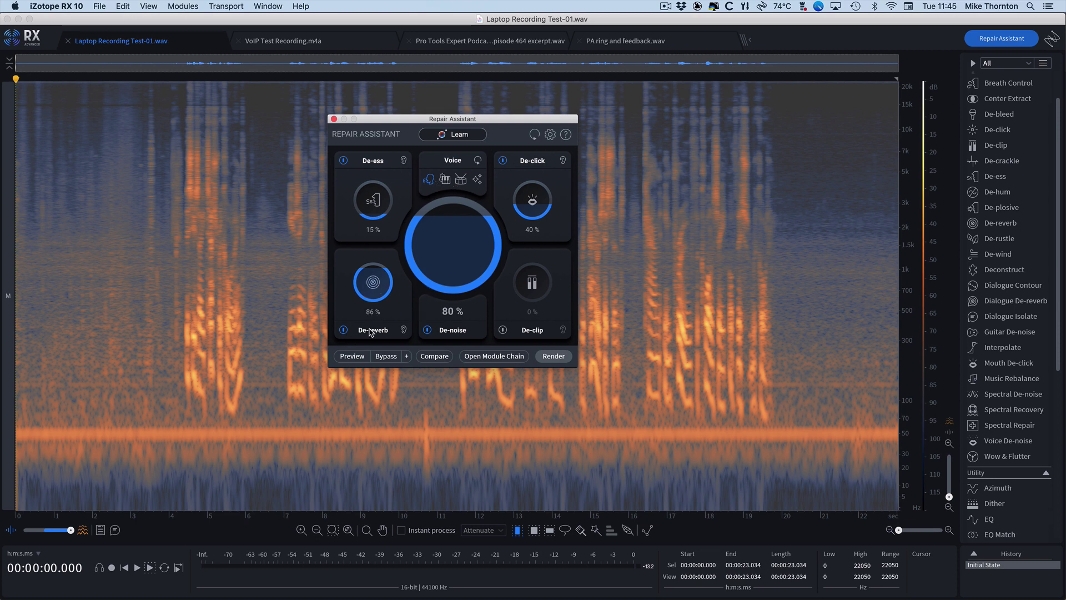
Open the repair as a Module Chain and examine its De-hum and Voice De-noise settings
{"action": "mouse_move", "coordinate": [453, 299]}
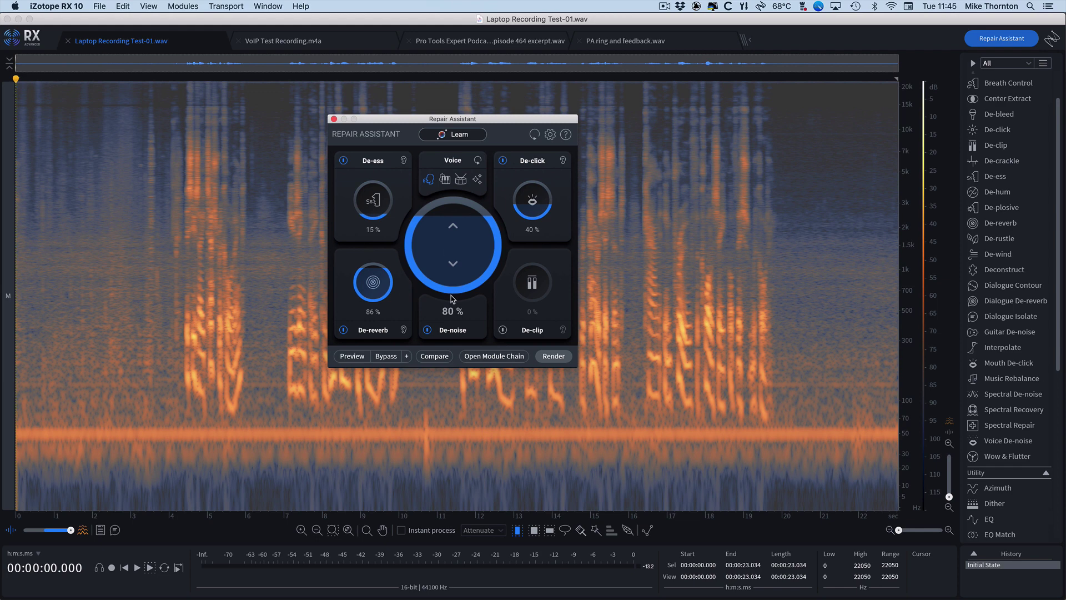
{"action": "left_click", "coordinate": [497, 358]}
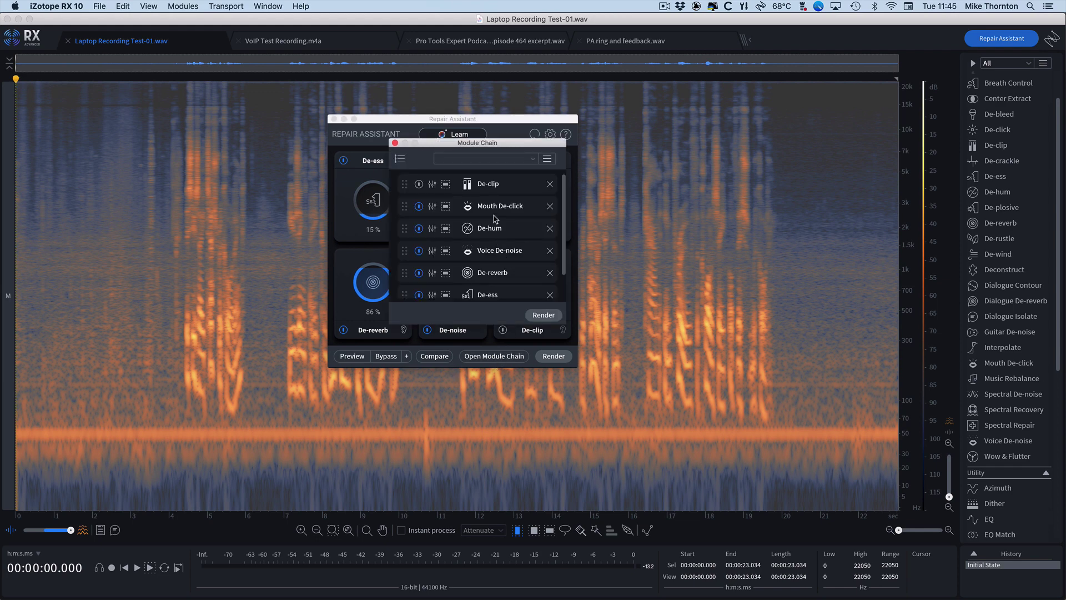
{"action": "scroll", "coordinate": [496, 218], "scroll_direction": "down", "scroll_amount": 1}
{"action": "scroll", "coordinate": [496, 217], "scroll_direction": "up", "scroll_amount": 1}
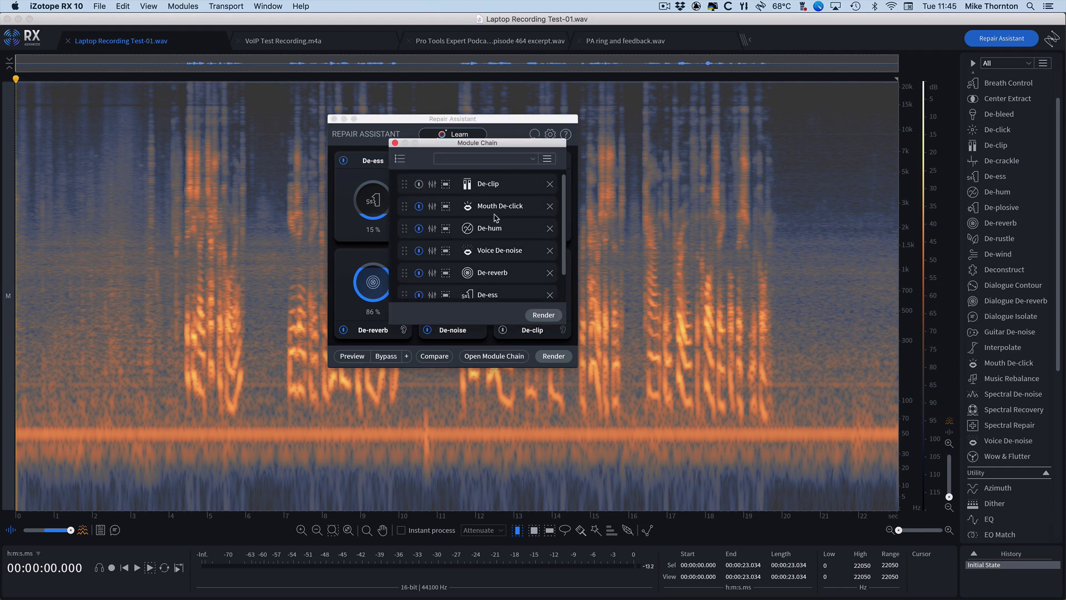
{"action": "left_click", "coordinate": [432, 229]}
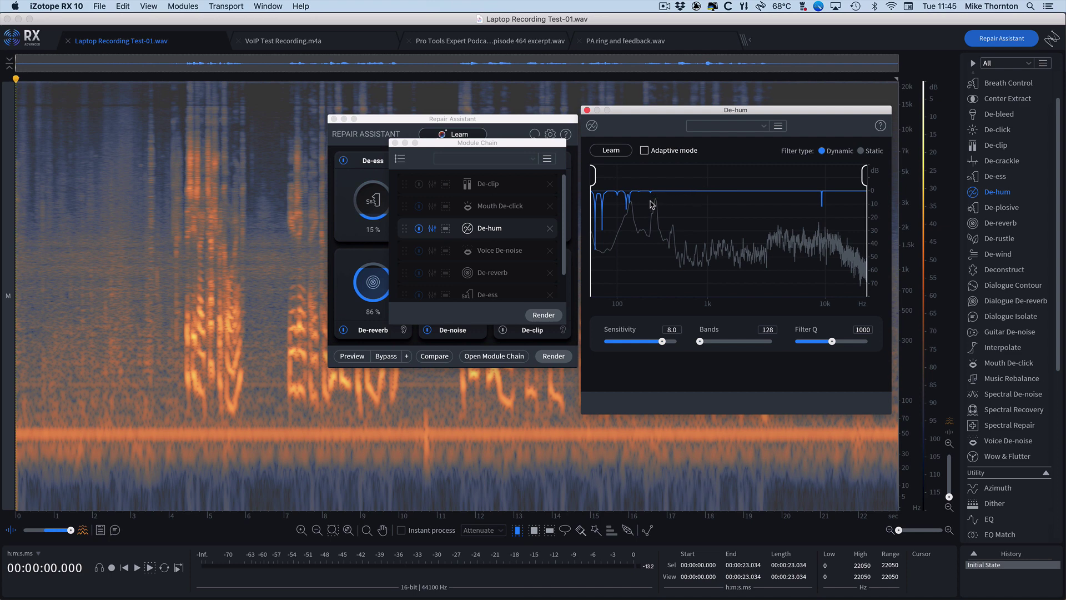
{"action": "left_click", "coordinate": [432, 229]}
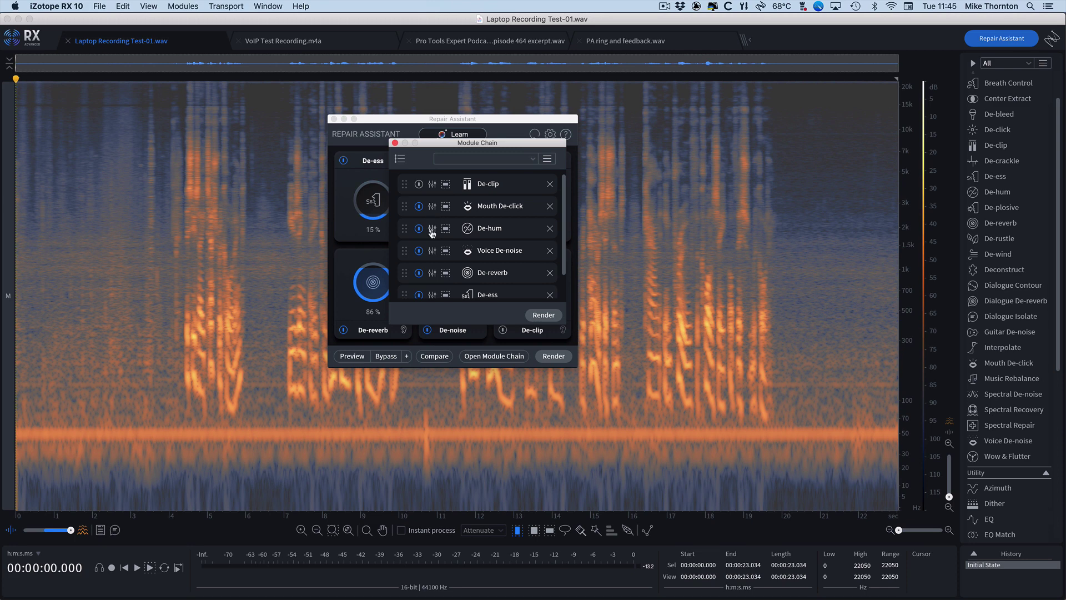
{"action": "left_click", "coordinate": [432, 252]}
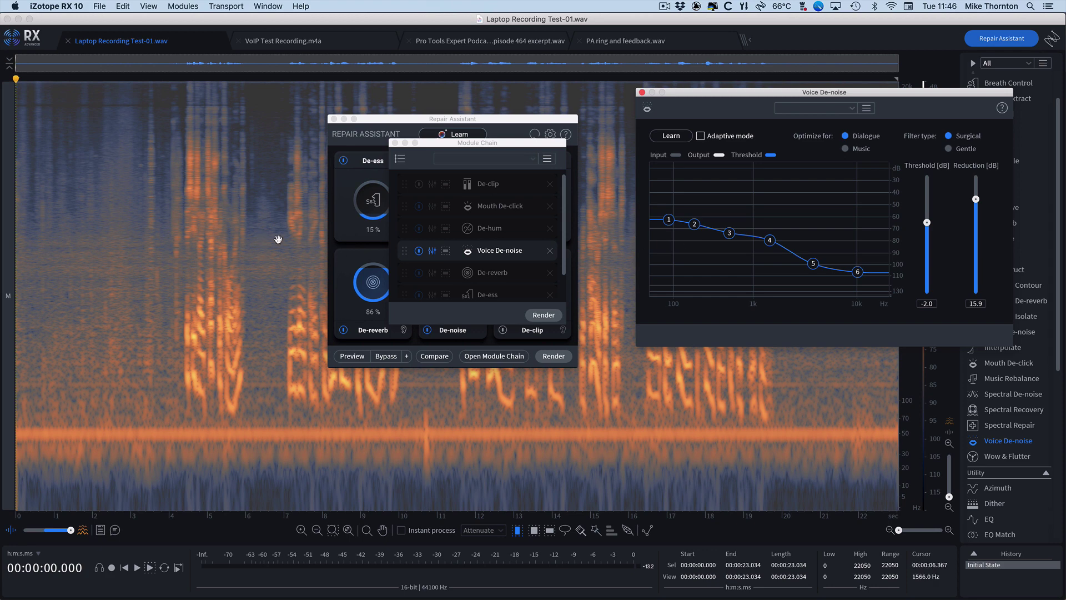
{"action": "left_click", "coordinate": [456, 139]}
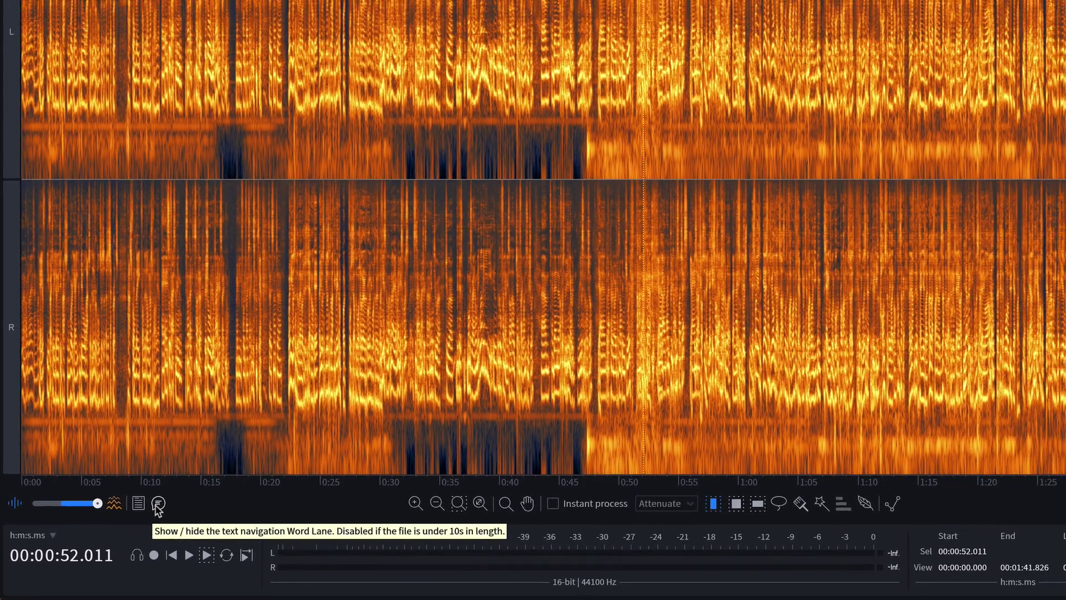
Show the text navigation Word Lane for the podcast excerpt, check the background task list, and display the transcript search and speaker list
{"action": "left_click", "coordinate": [173, 495]}
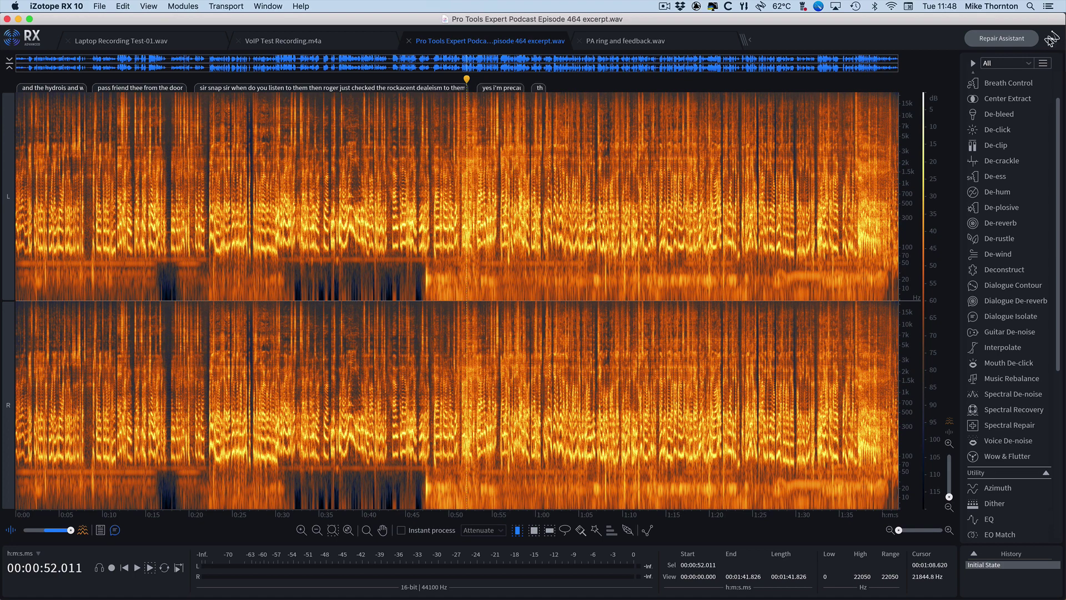
{"action": "left_click", "coordinate": [1051, 39]}
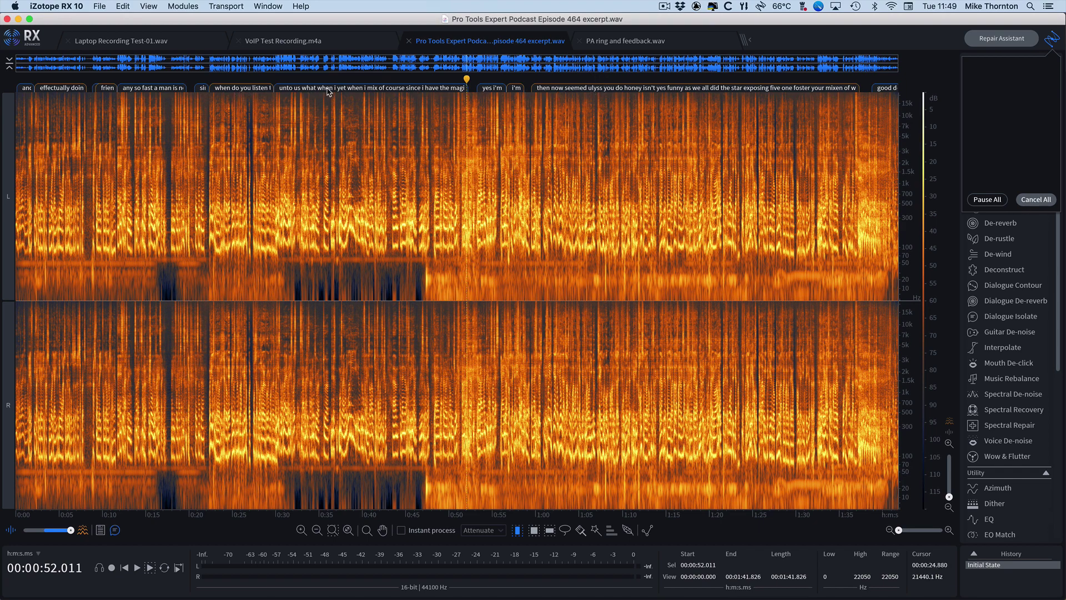
{"action": "left_click", "coordinate": [100, 530]}
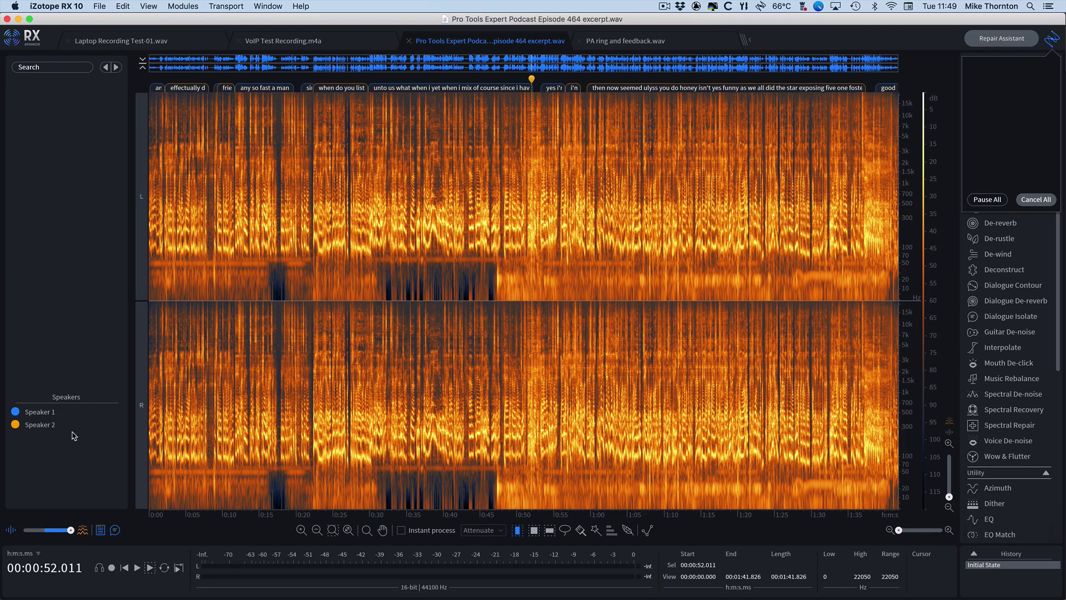
Select all of Speaker 2's passages, hide the task list, and clear the selection by placing the playhead at about 35.7 seconds
{"action": "left_click", "coordinate": [42, 426]}
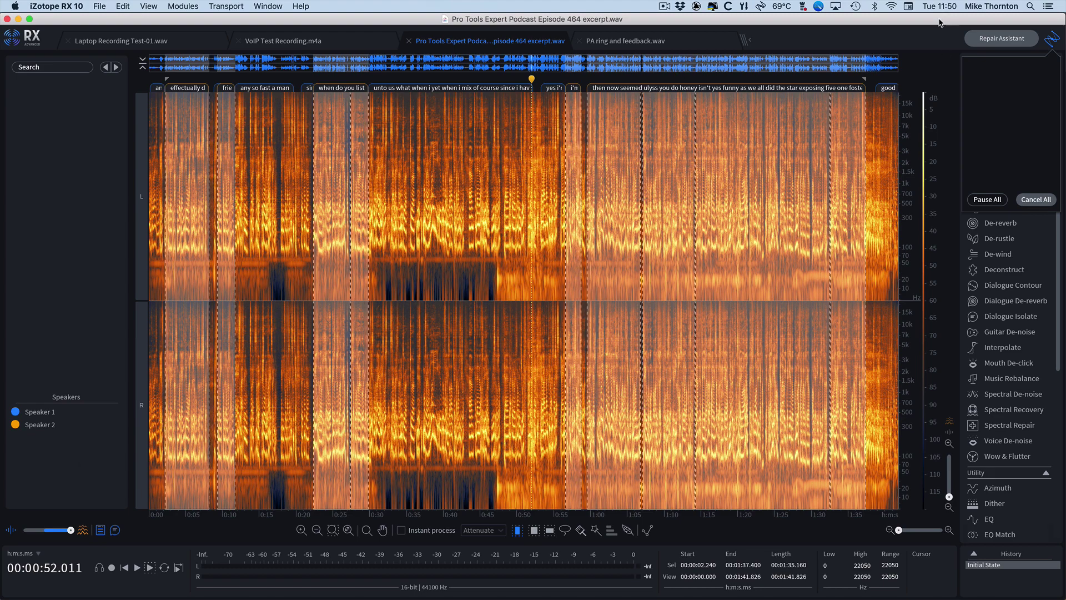
{"action": "left_click", "coordinate": [1052, 38]}
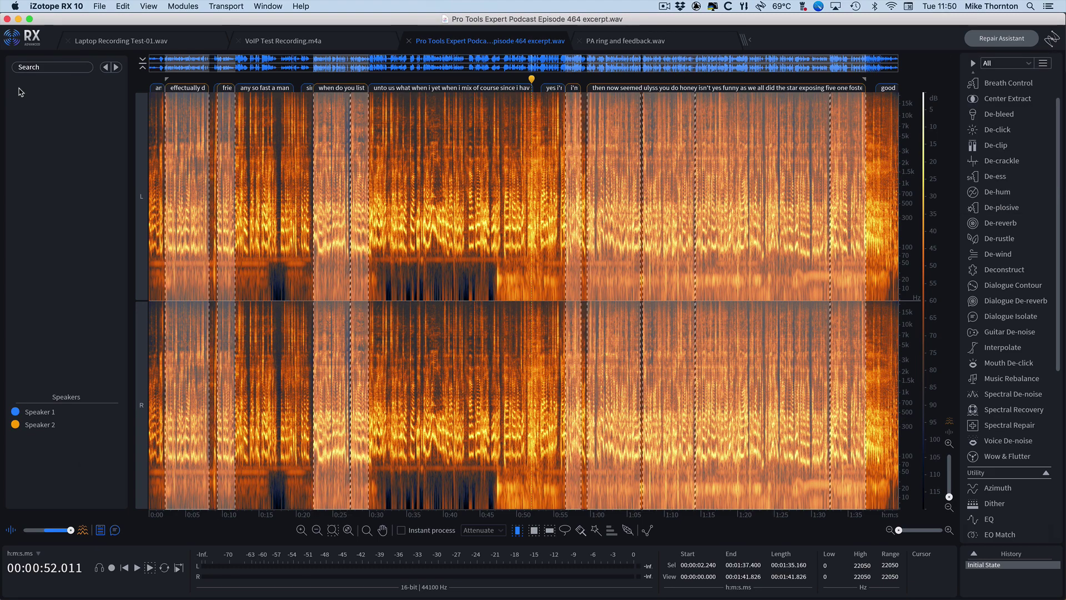
{"action": "left_click", "coordinate": [410, 298]}
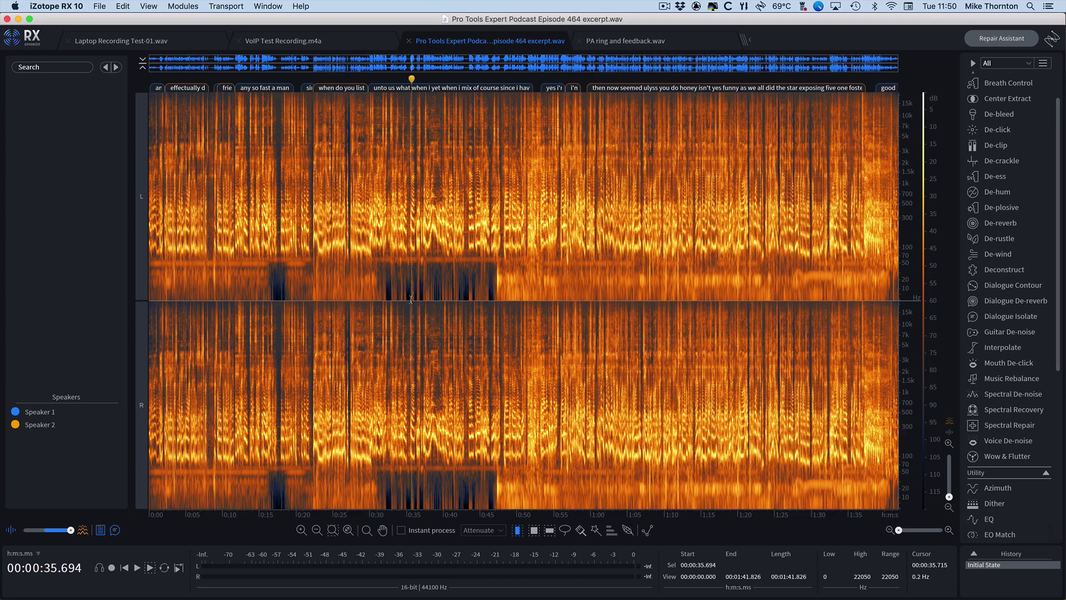
Search the podcast transcript for "Listen"
{"action": "left_click", "coordinate": [51, 69]}
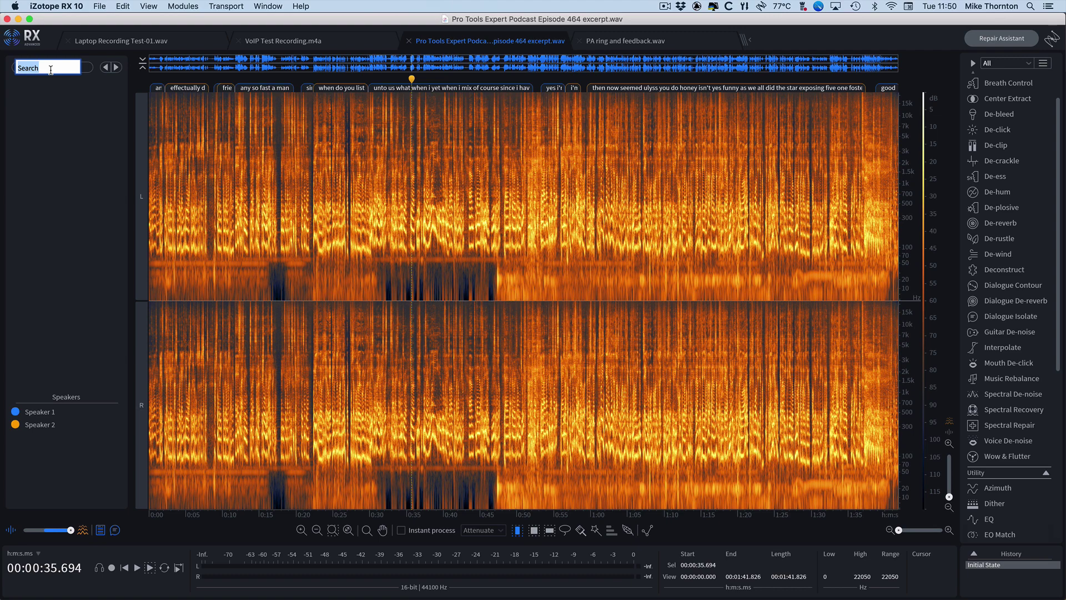
{"action": "type", "text": "Listen"}
{"action": "key", "text": "Return"}
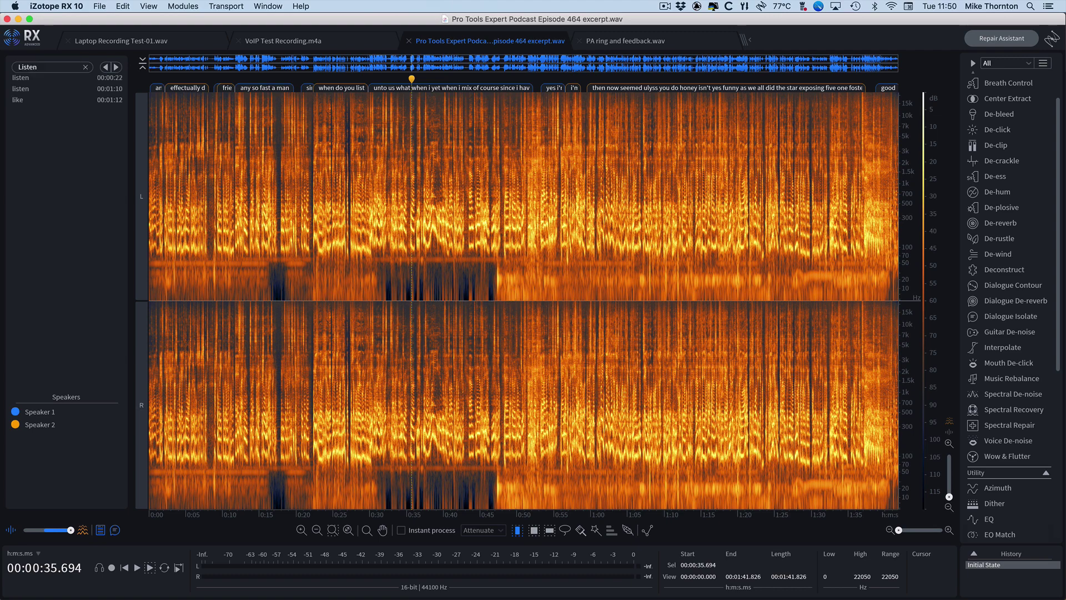
Audition the "listen" matches at 00:00:22 and 00:01:10 and the "like" match at 00:01:12
{"action": "left_click", "coordinate": [41, 79]}
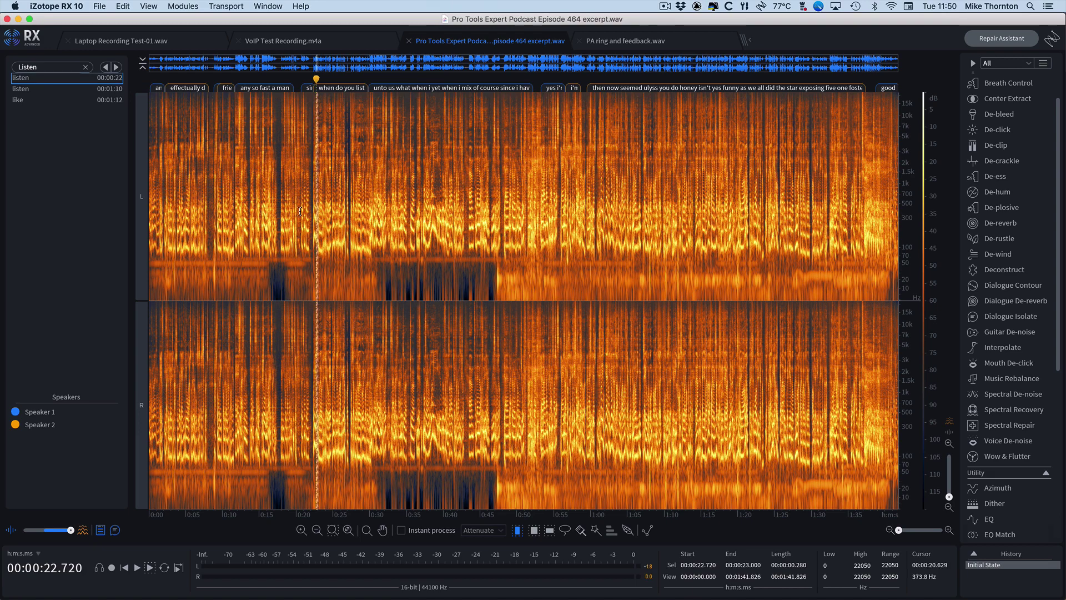
{"action": "key", "text": "space"}
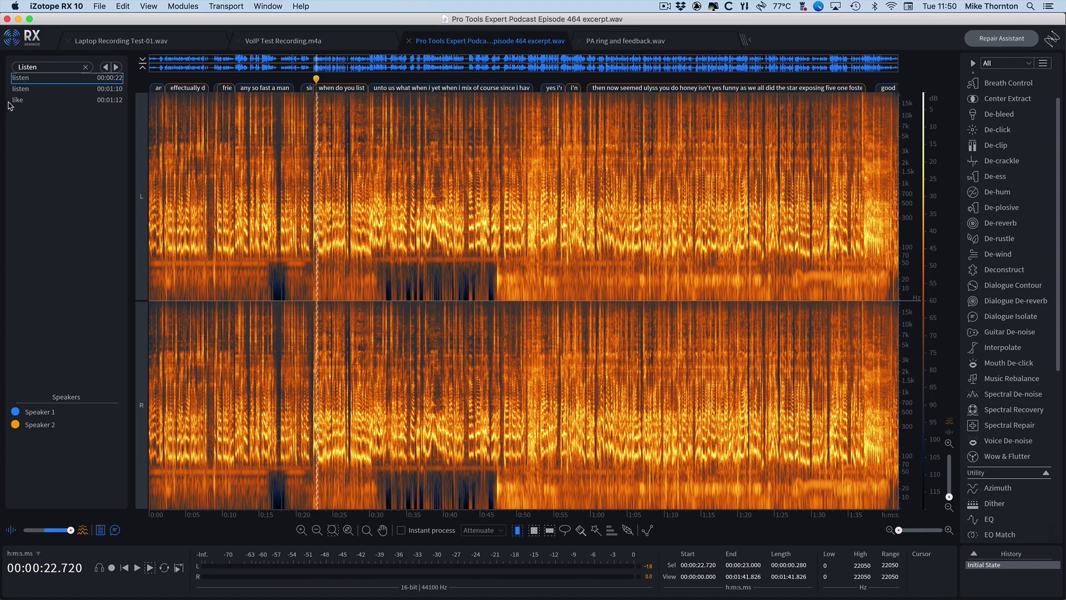
{"action": "left_click", "coordinate": [31, 90]}
{"action": "key", "text": "space"}
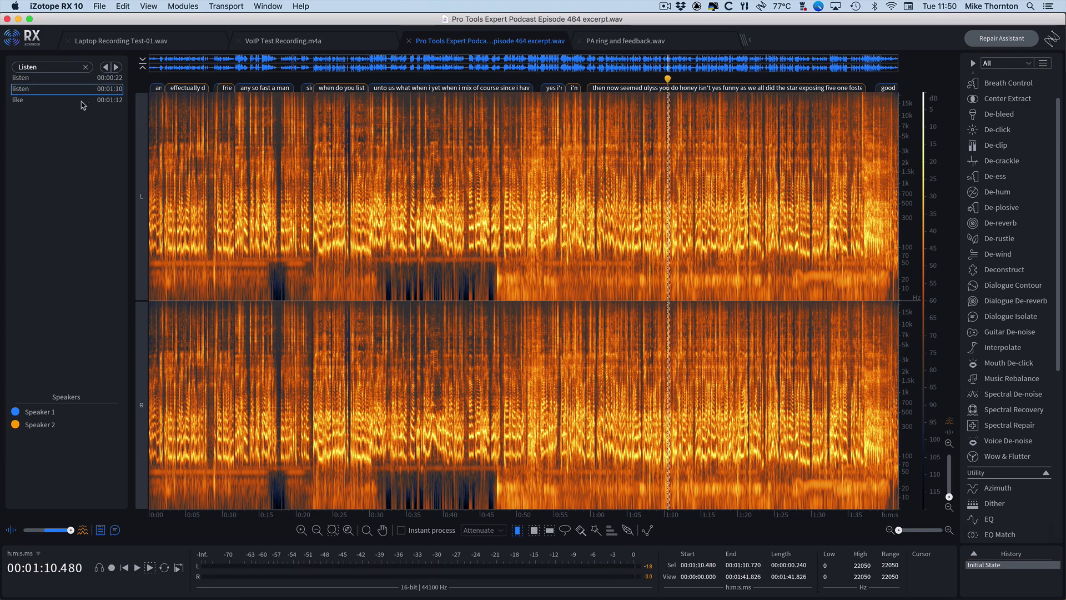
{"action": "left_click", "coordinate": [81, 101]}
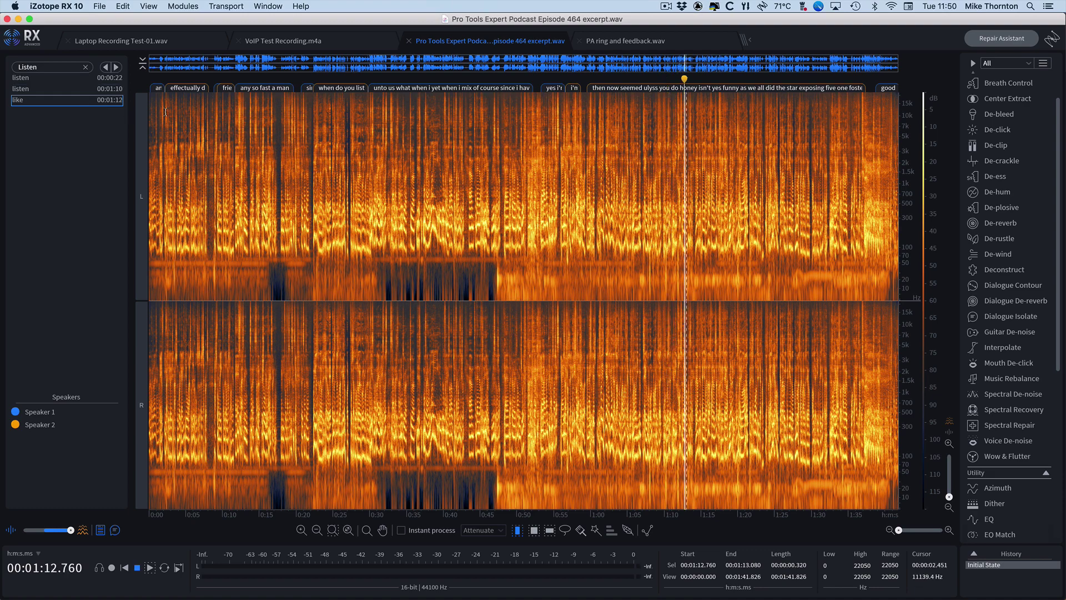
{"action": "key", "text": "space"}
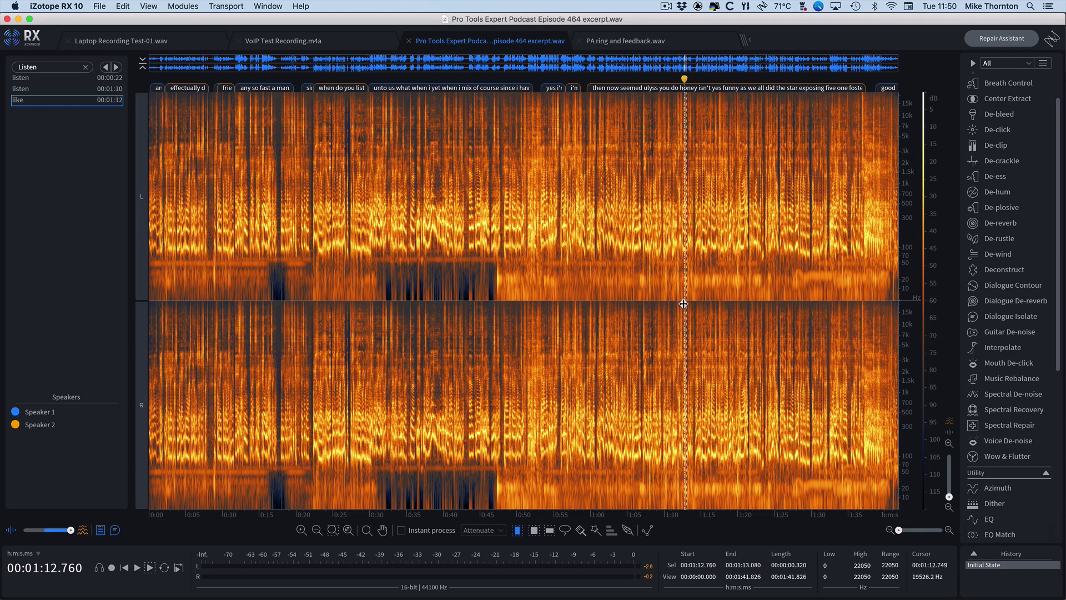
Play the speech around the 00:01:12 match in close-up, starting from 1:12.5, and stop playback
{"action": "scroll", "coordinate": [683, 306], "scroll_direction": "up", "scroll_amount": 5}
{"action": "scroll", "coordinate": [683, 304], "scroll_direction": "up", "scroll_amount": 5}
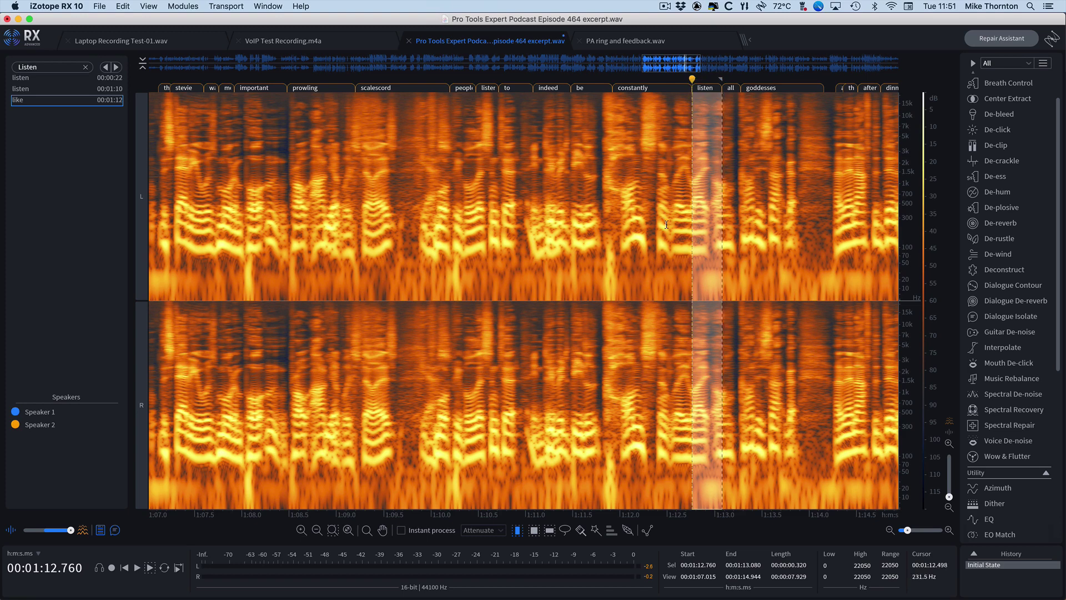
{"action": "left_click", "coordinate": [667, 299]}
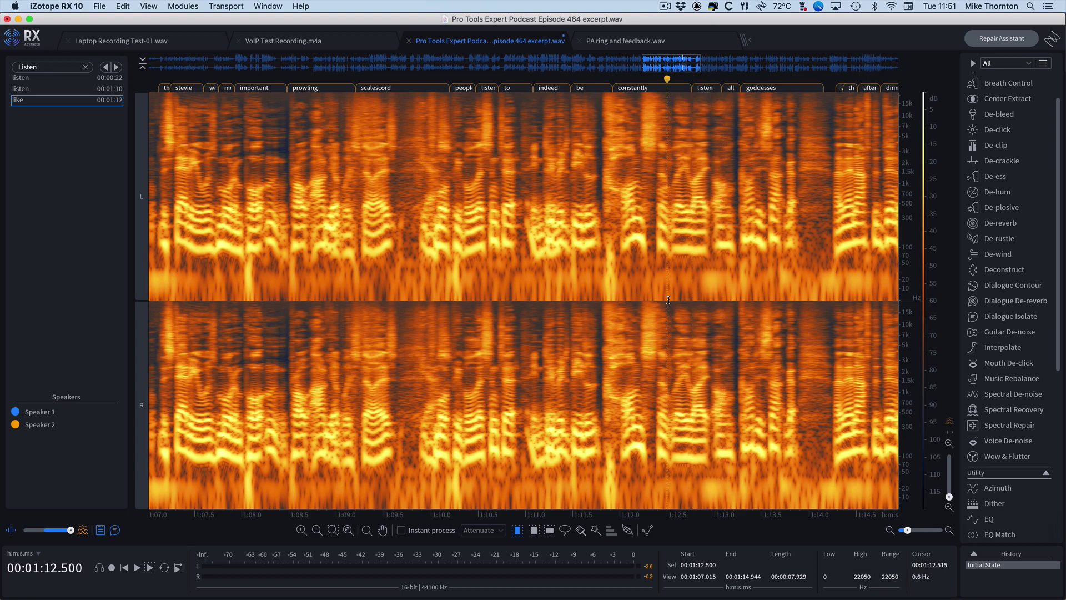
{"action": "key", "text": "space"}
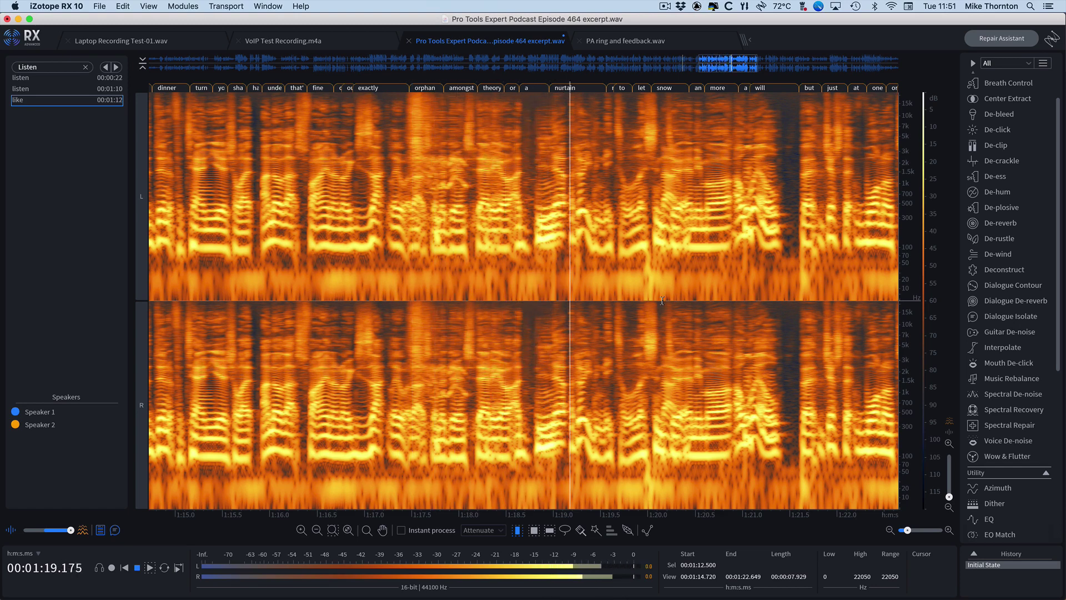
{"action": "key", "text": "space"}
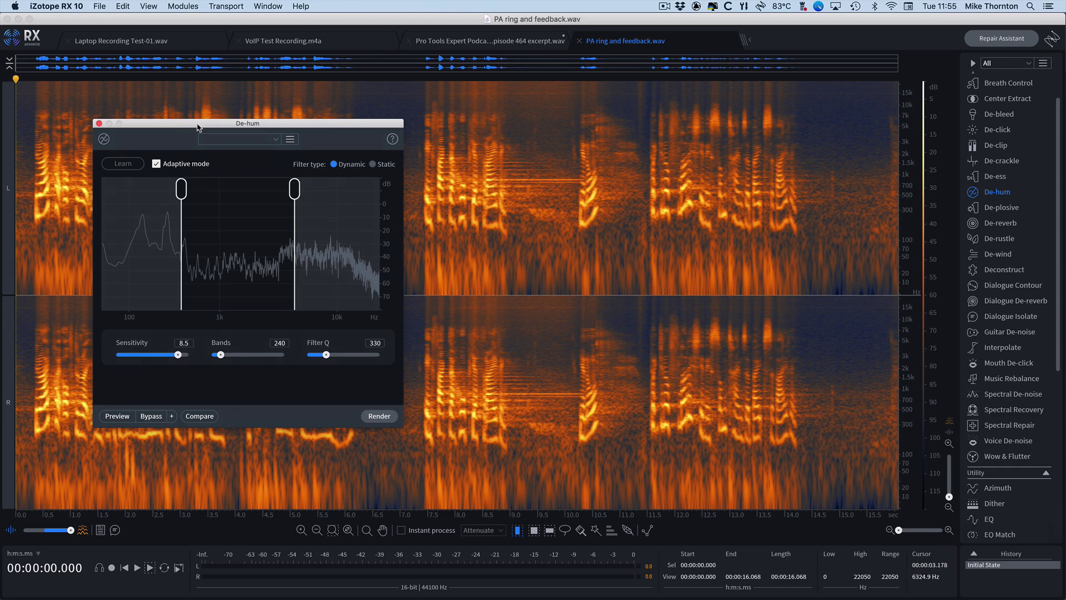
Turn off De-hum's Adaptive mode and have it learn the ringing between about 8.9 and 10.3 seconds in PA ring and feedback.wav
{"action": "left_click", "coordinate": [155, 165]}
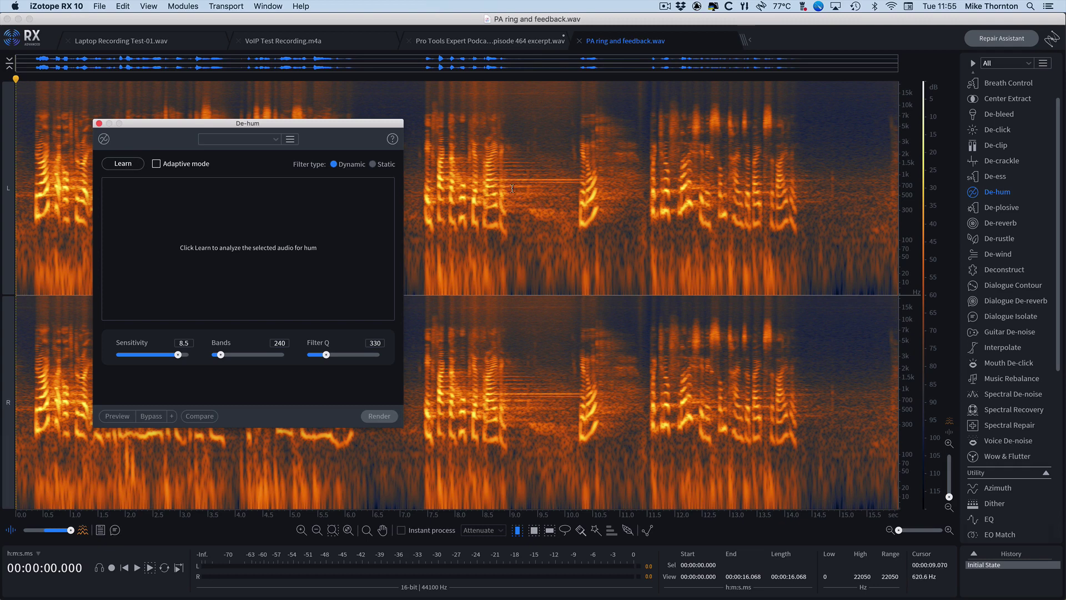
{"action": "left_click_drag", "start_coordinate": [503, 191], "coordinate": [579, 219]}
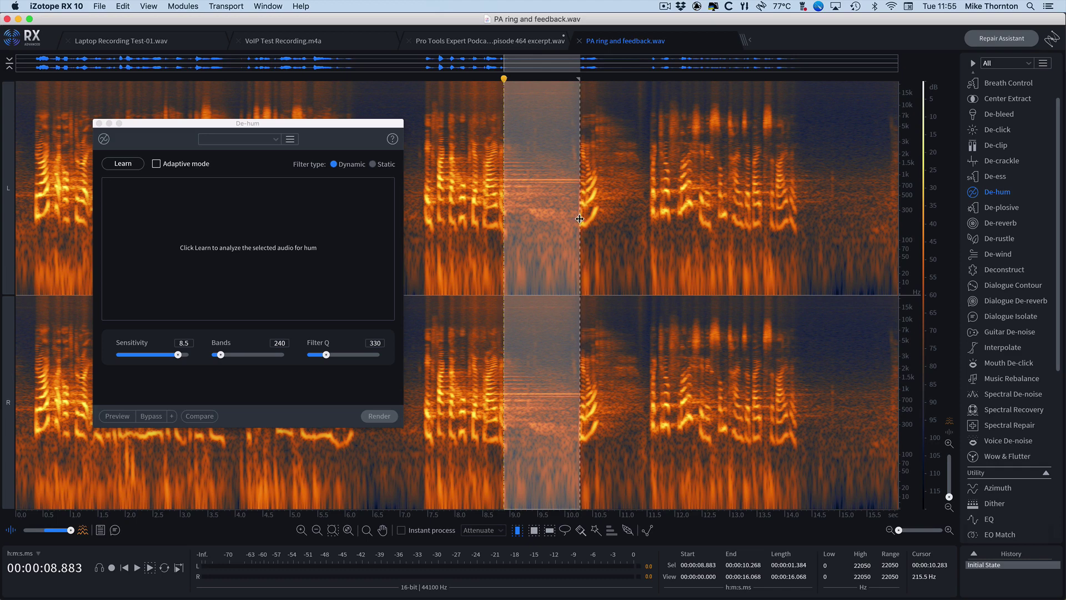
{"action": "left_click", "coordinate": [131, 164]}
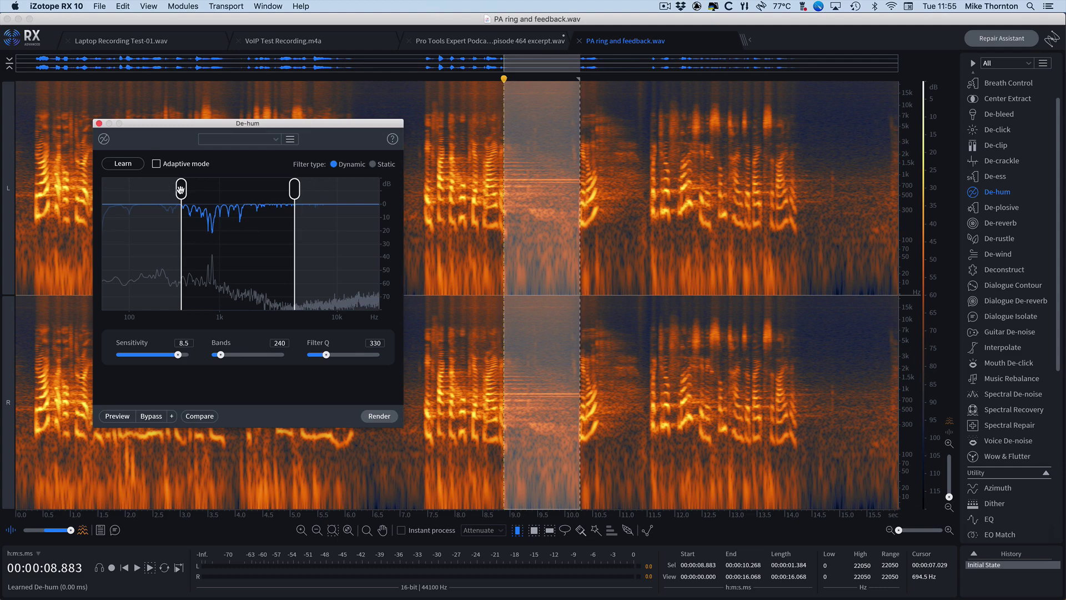
Shift both the lower and upper limits of De-hum's frequency range slightly lower
{"action": "left_click_drag", "start_coordinate": [180, 189], "coordinate": [175, 191]}
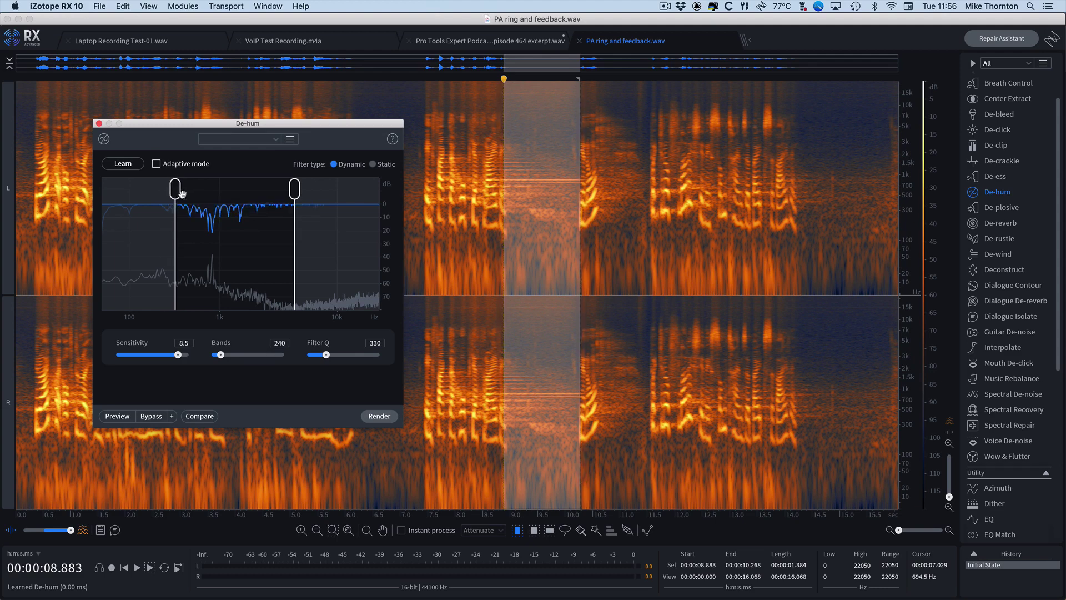
{"action": "left_click_drag", "start_coordinate": [295, 190], "coordinate": [286, 190]}
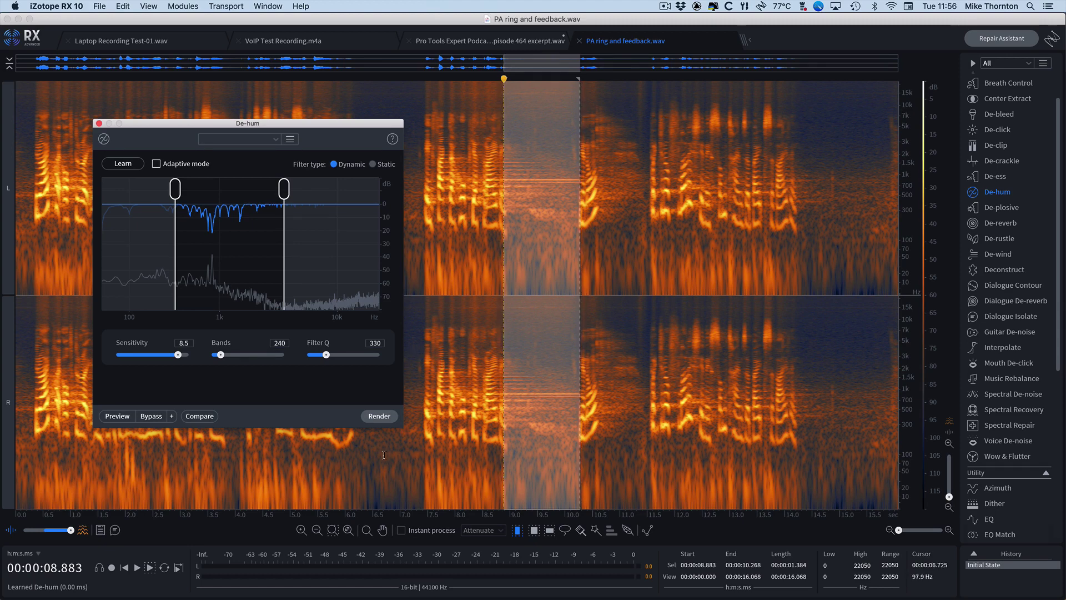
Select the audio from about 6.7 to 14.7 seconds and preview it with De-hum bypassed
{"action": "left_click_drag", "start_coordinate": [383, 455], "coordinate": [824, 415]}
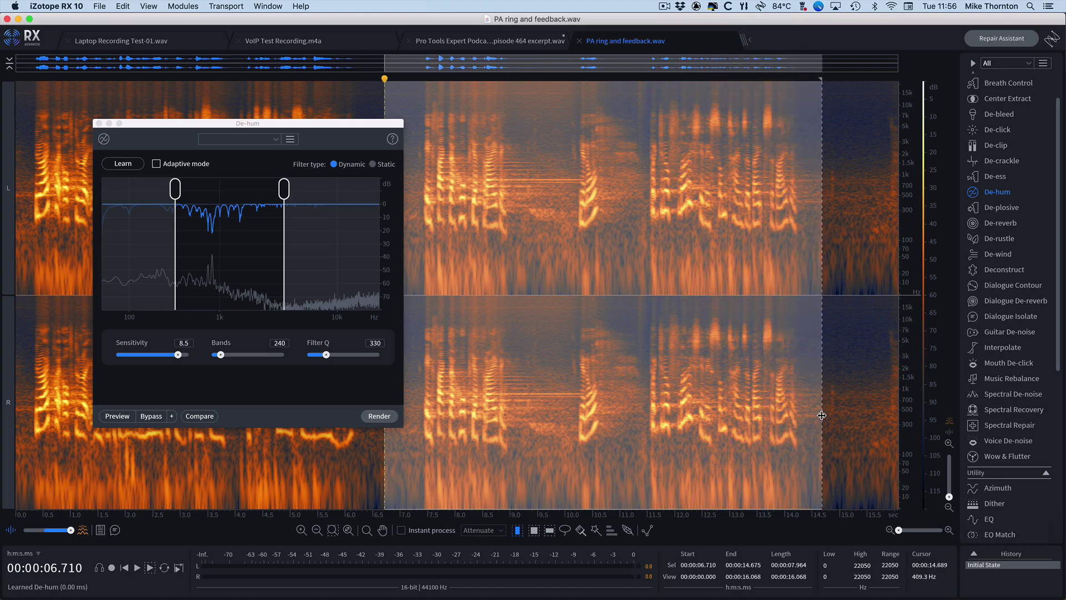
{"action": "left_click", "coordinate": [117, 417]}
{"action": "left_click", "coordinate": [151, 416]}
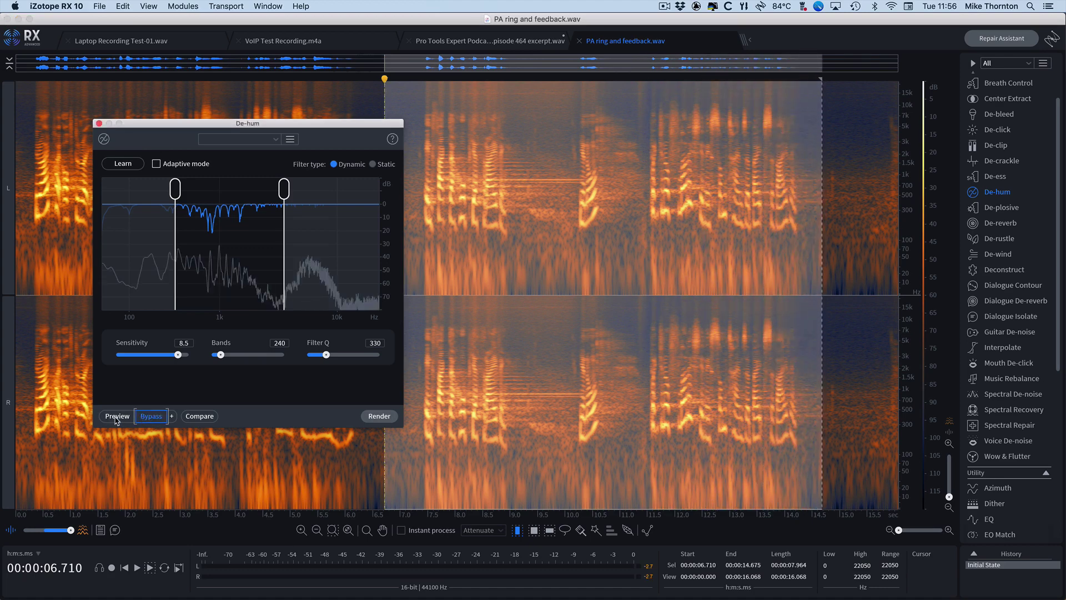
{"action": "left_click", "coordinate": [118, 416]}
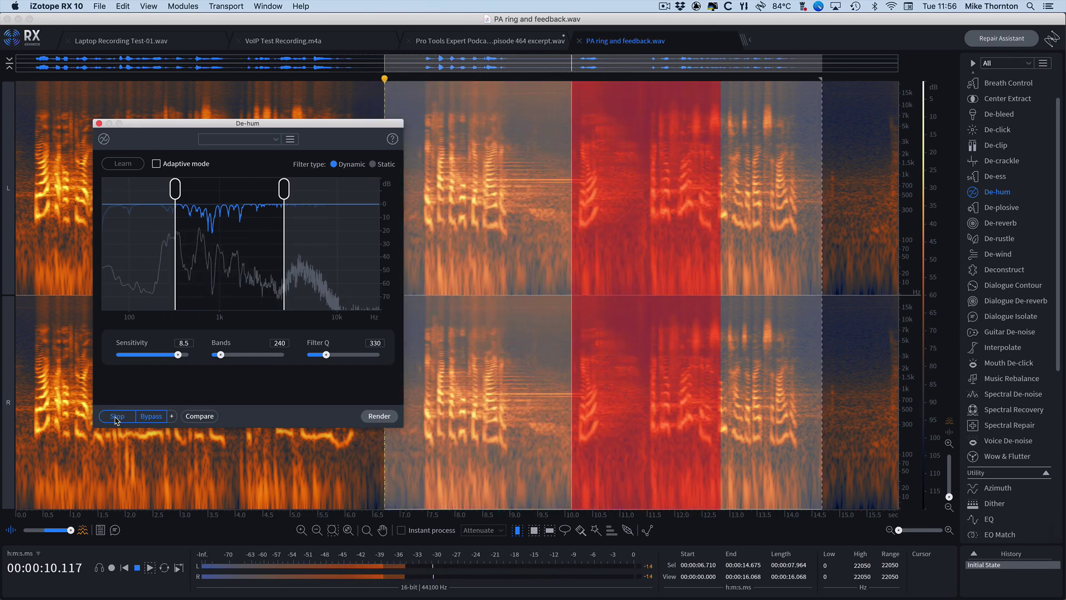
Preview the 6.7 to 14.7 second selection with De-hum's processing switched back in, and stop playback
{"action": "left_click", "coordinate": [117, 418]}
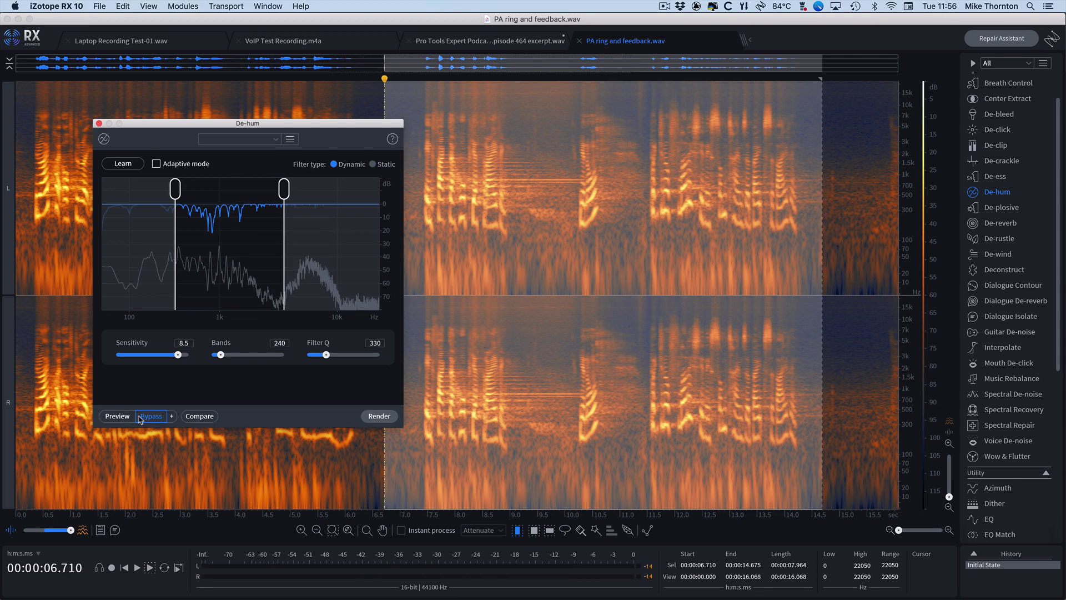
{"action": "left_click", "coordinate": [127, 417]}
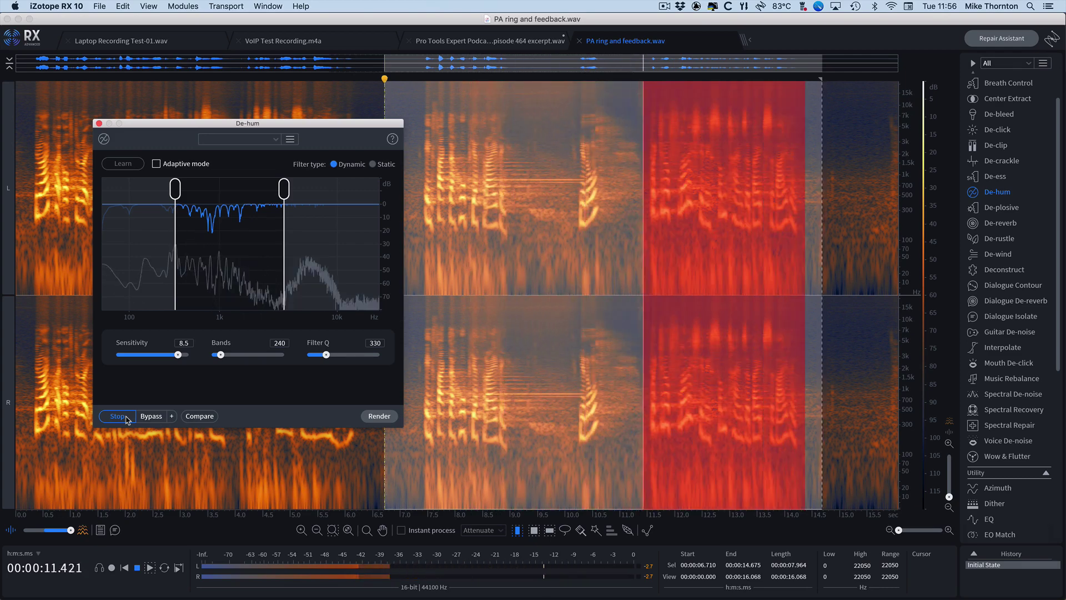
{"action": "left_click", "coordinate": [126, 418]}
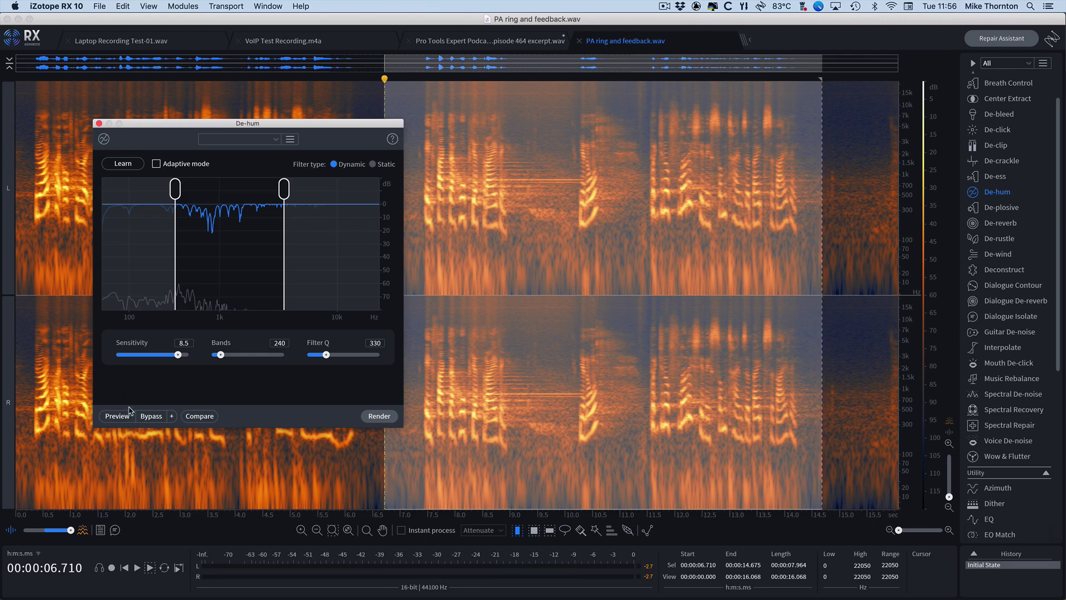
Turn on De-hum's Adaptive mode and preview the selection with it, stopping playback before the end
{"action": "left_click", "coordinate": [156, 165]}
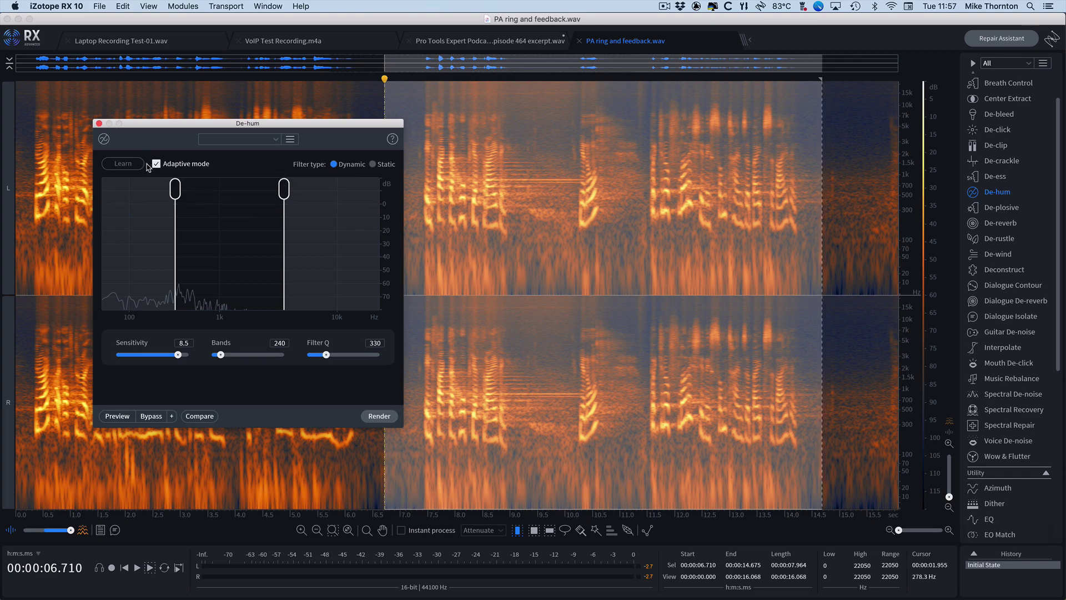
{"action": "left_click", "coordinate": [118, 416]}
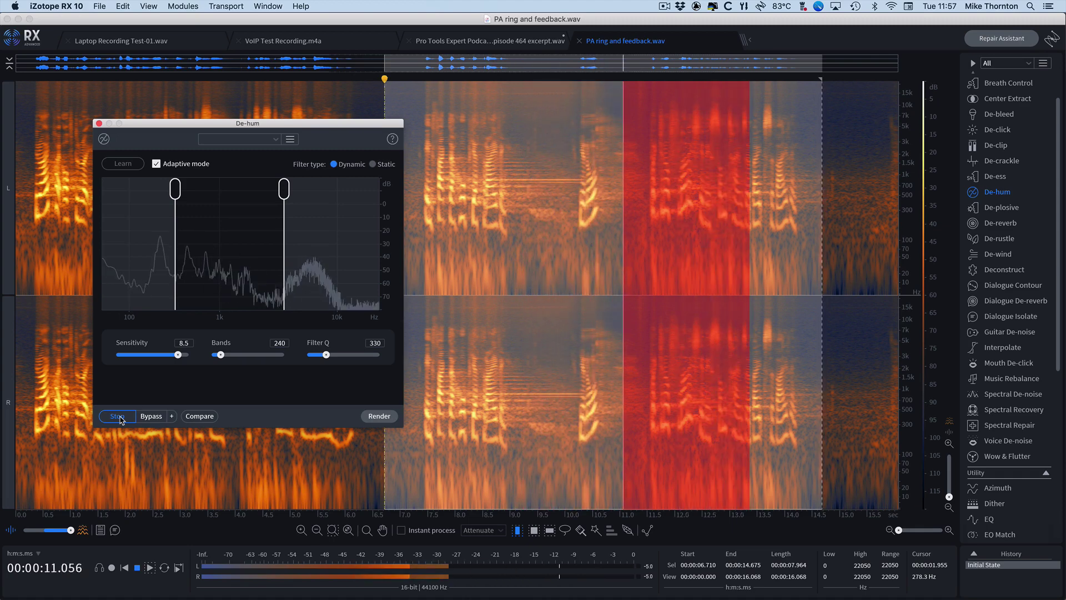
{"action": "left_click", "coordinate": [120, 417]}
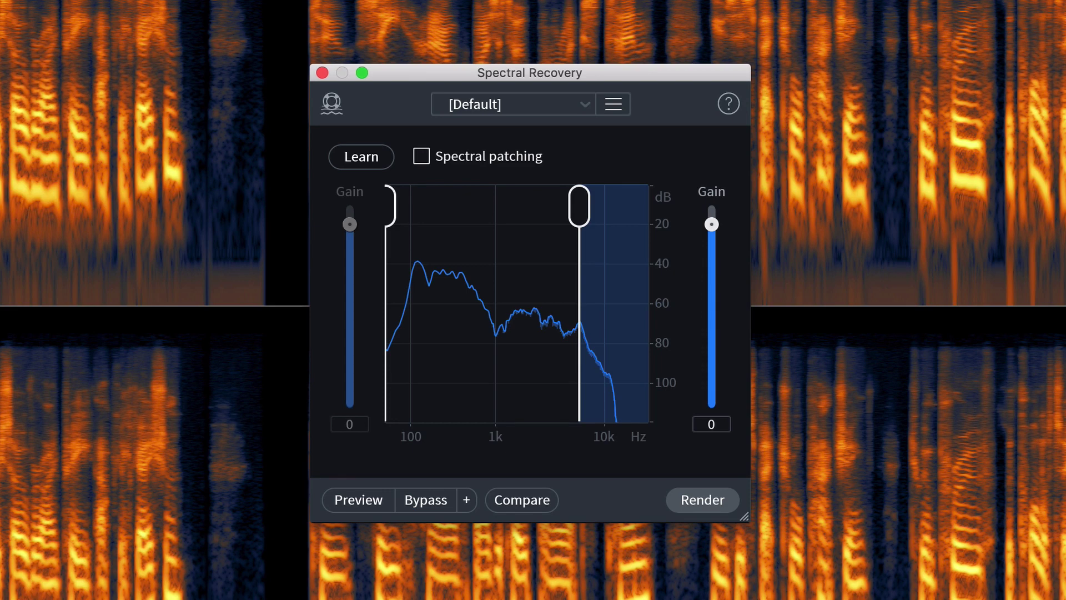
Raise Spectral Recovery's lower cutoff slightly on VoIP Test Recording.m4a and preview the result
{"action": "left_click_drag", "start_coordinate": [388, 207], "coordinate": [395, 208]}
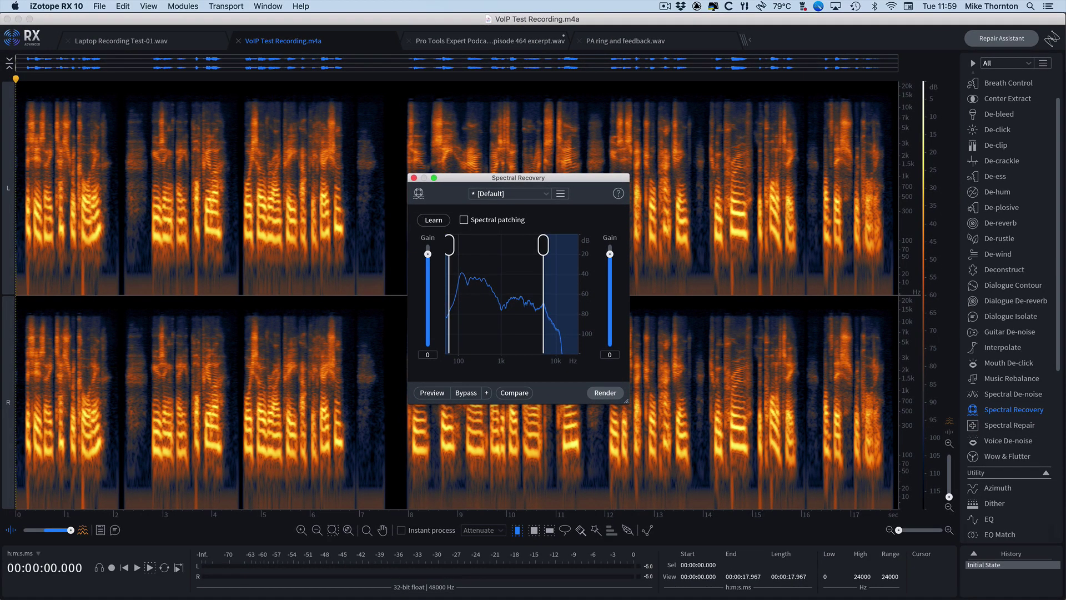
{"action": "left_click", "coordinate": [432, 393]}
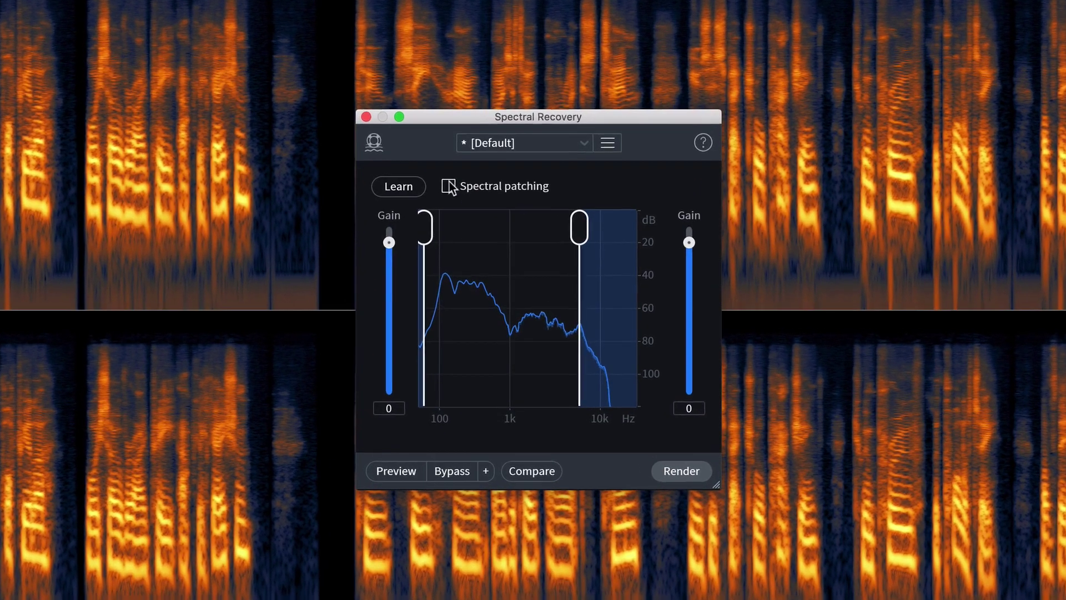
Turn on Spectral patching and have Spectral Recovery learn the low and high cutoff frequencies from the recording
{"action": "left_click", "coordinate": [450, 190]}
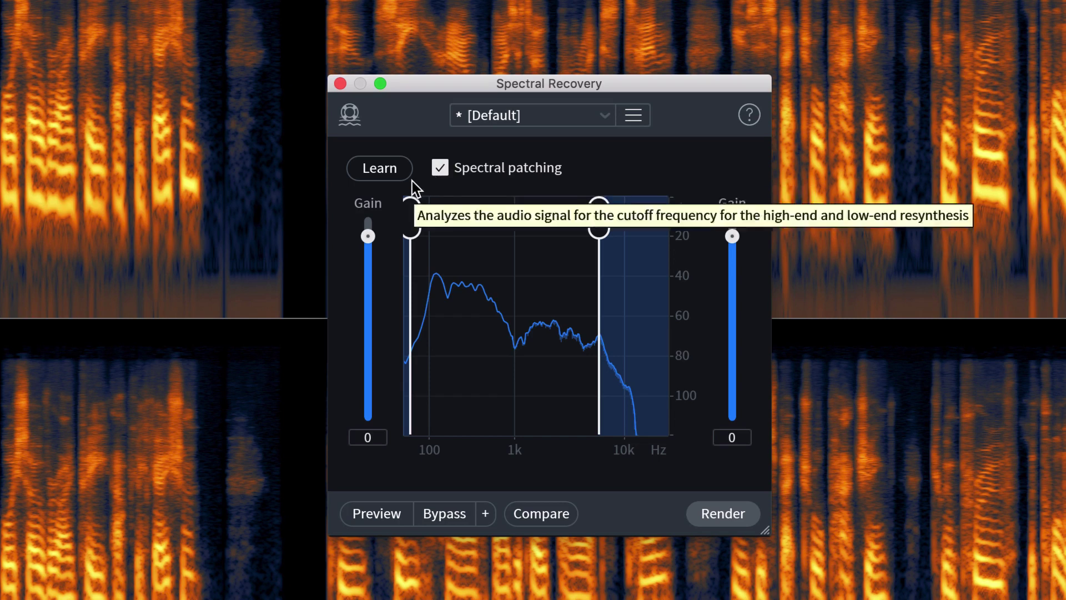
{"action": "left_click", "coordinate": [378, 168]}
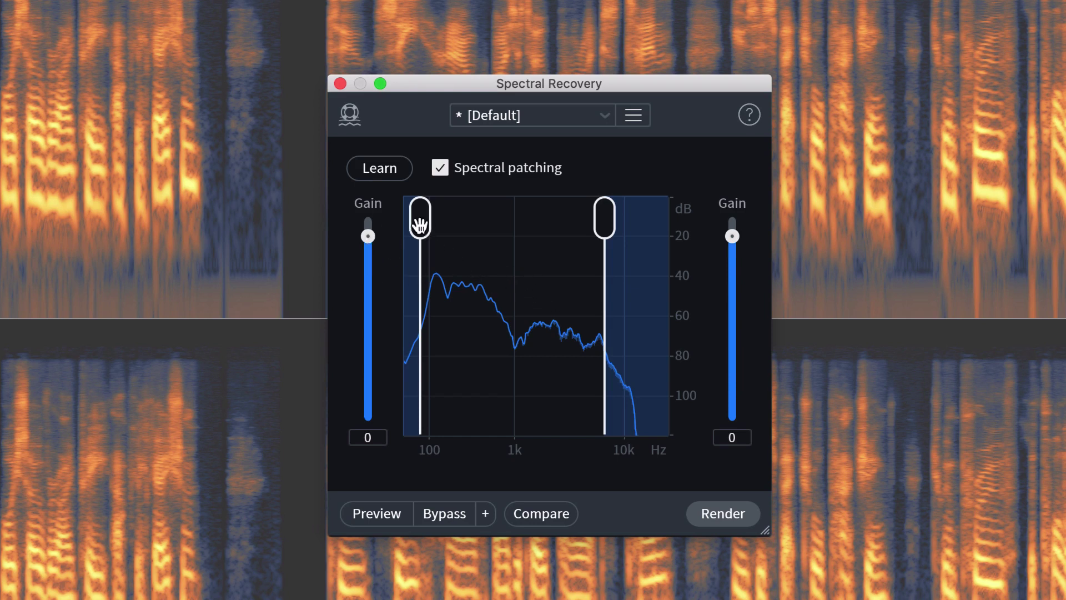
Preview Spectral Recovery with and without bypass, and raise the lower cutoff to just above 100 Hz
{"action": "left_click", "coordinate": [377, 519]}
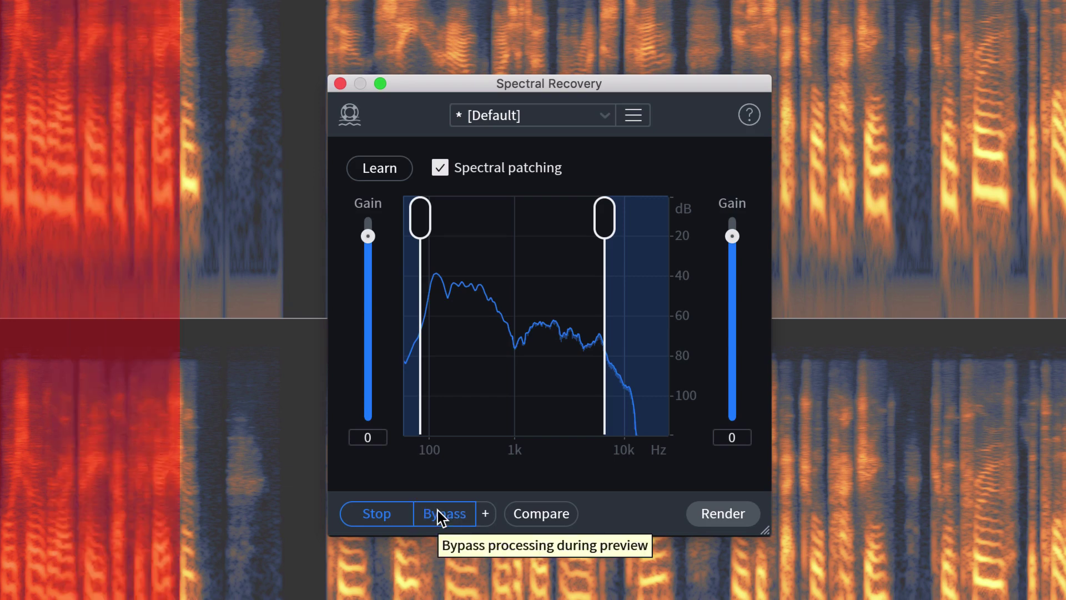
{"action": "left_click", "coordinate": [441, 516]}
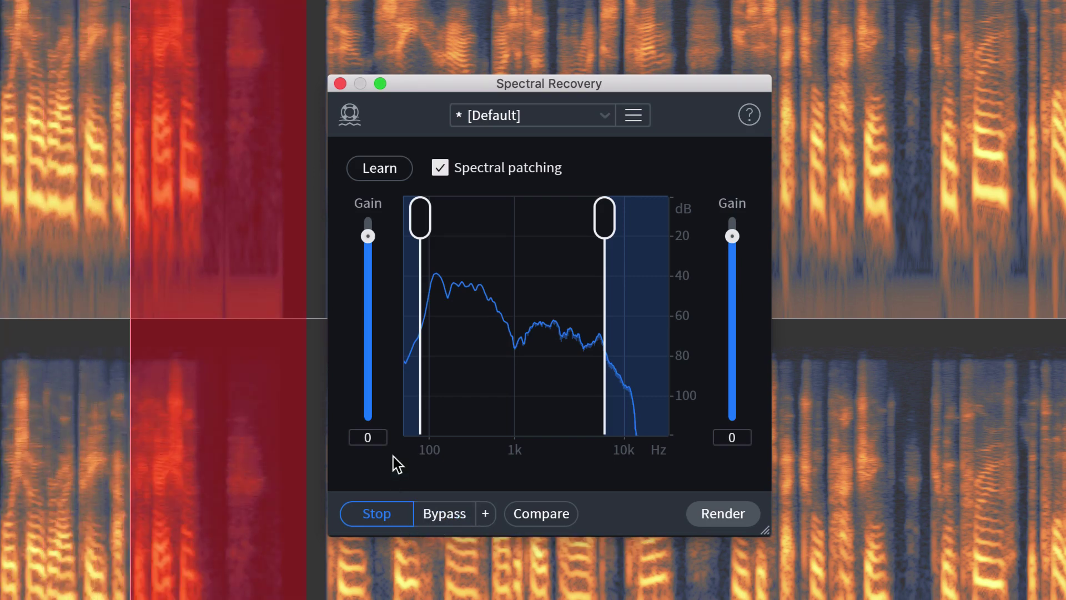
{"action": "mouse_move", "coordinate": [420, 225]}
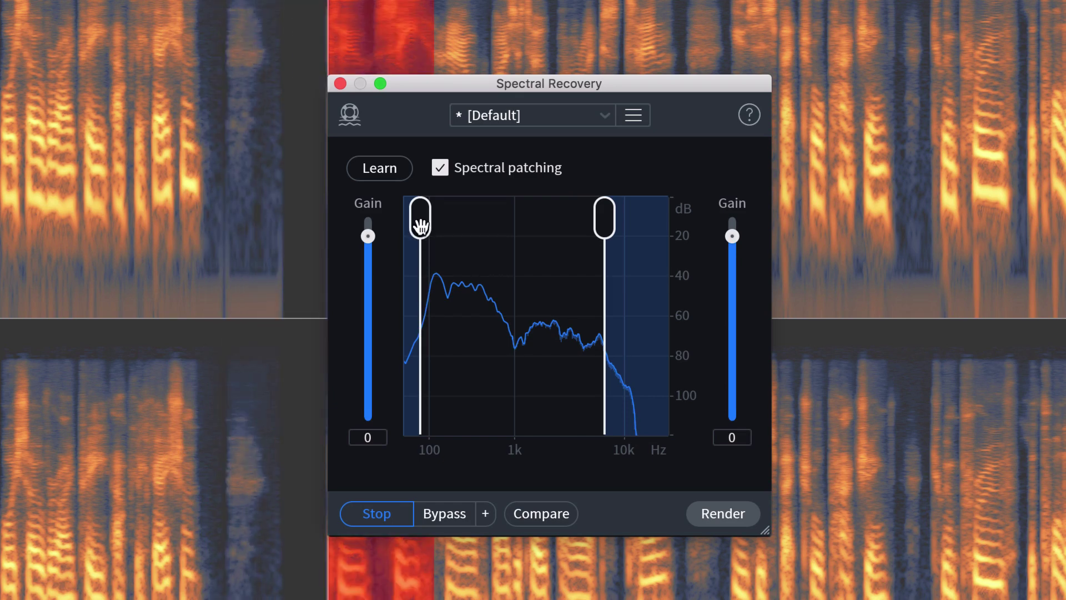
{"action": "left_click_drag", "start_coordinate": [420, 228], "coordinate": [436, 228]}
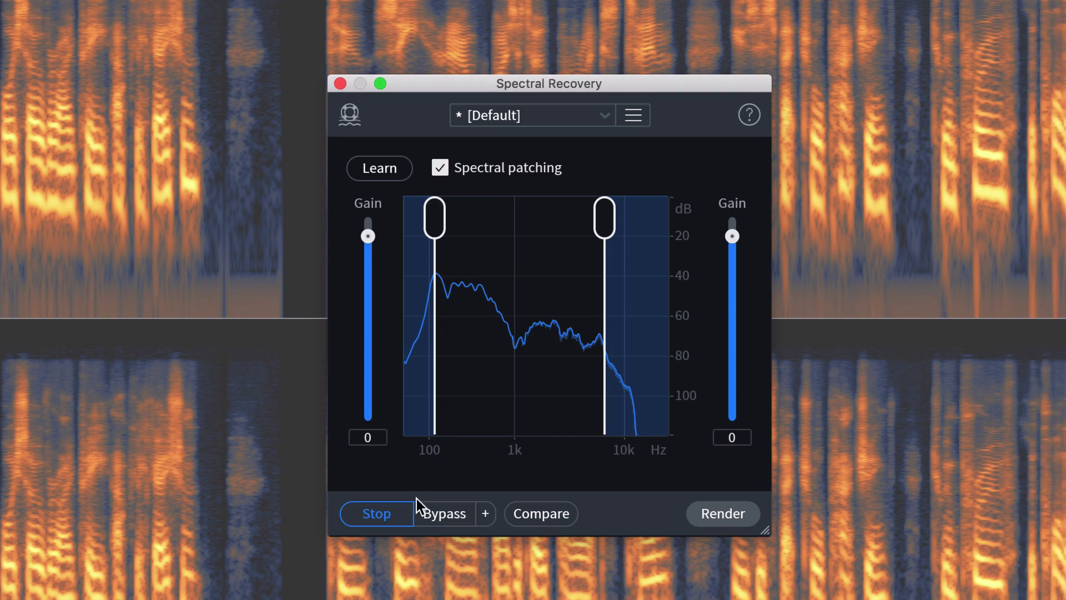
{"action": "left_click", "coordinate": [401, 519]}
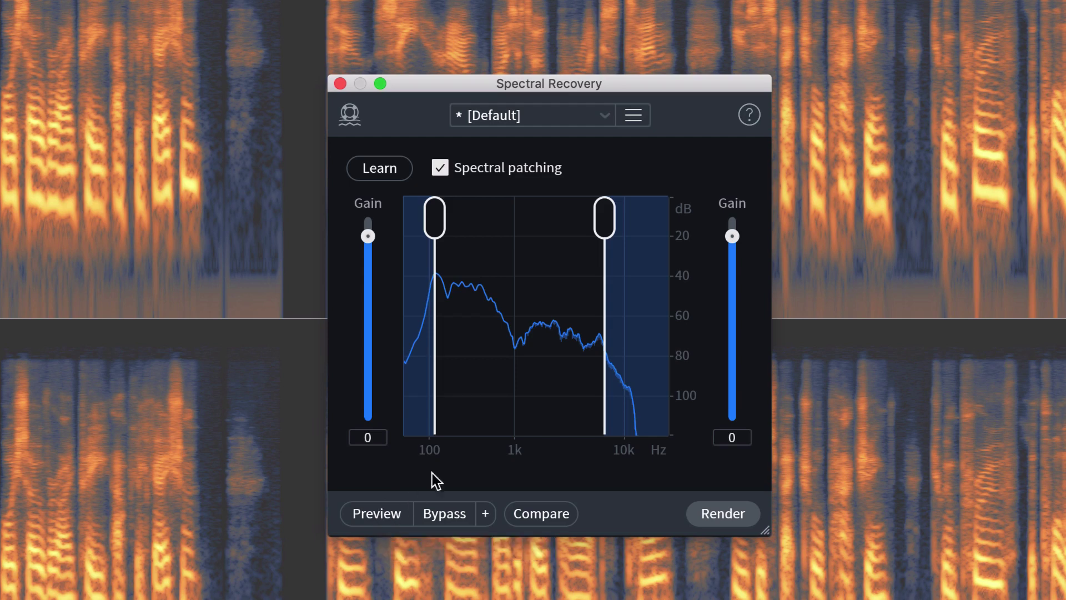
Set Spectral Recovery's high-frequency gain to +5 while previewing, and stop playback
{"action": "left_click", "coordinate": [392, 520]}
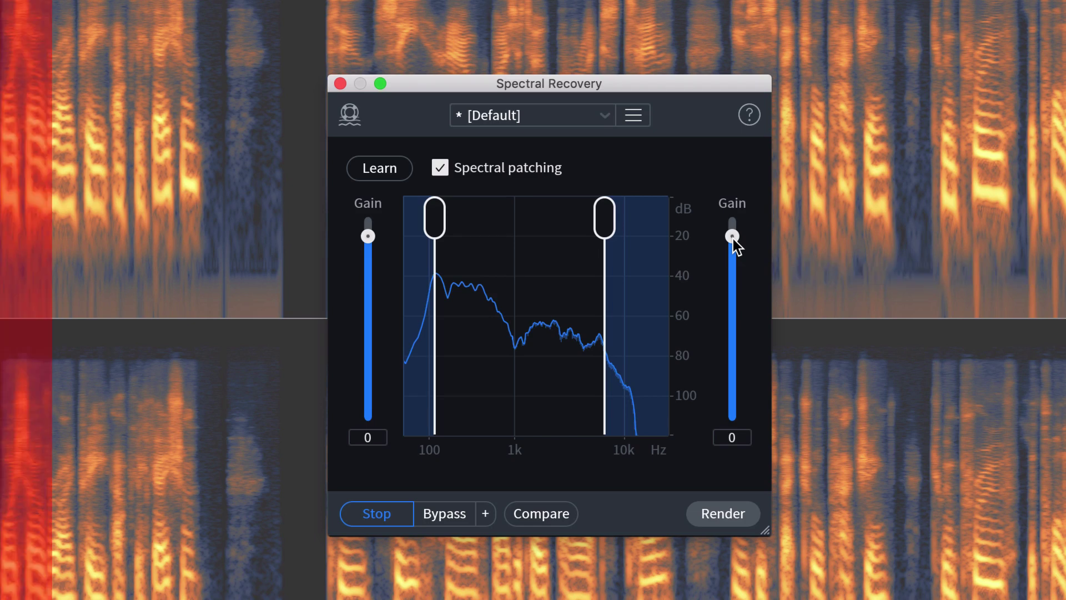
{"action": "left_click_drag", "start_coordinate": [733, 238], "coordinate": [733, 235]}
{"action": "left_click_drag", "start_coordinate": [738, 230], "coordinate": [738, 224]}
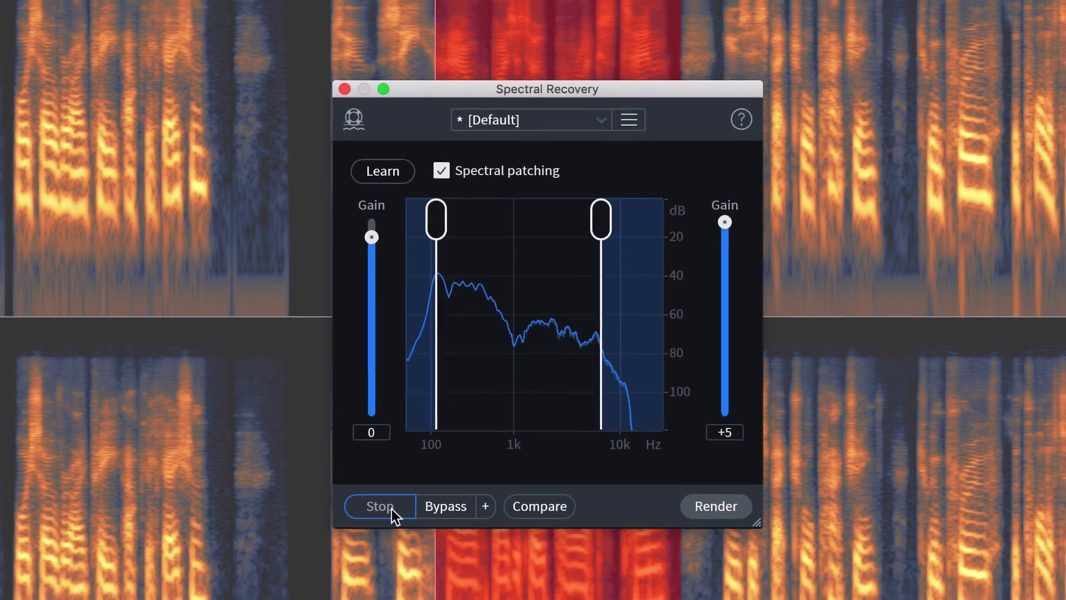
{"action": "left_click", "coordinate": [389, 515]}
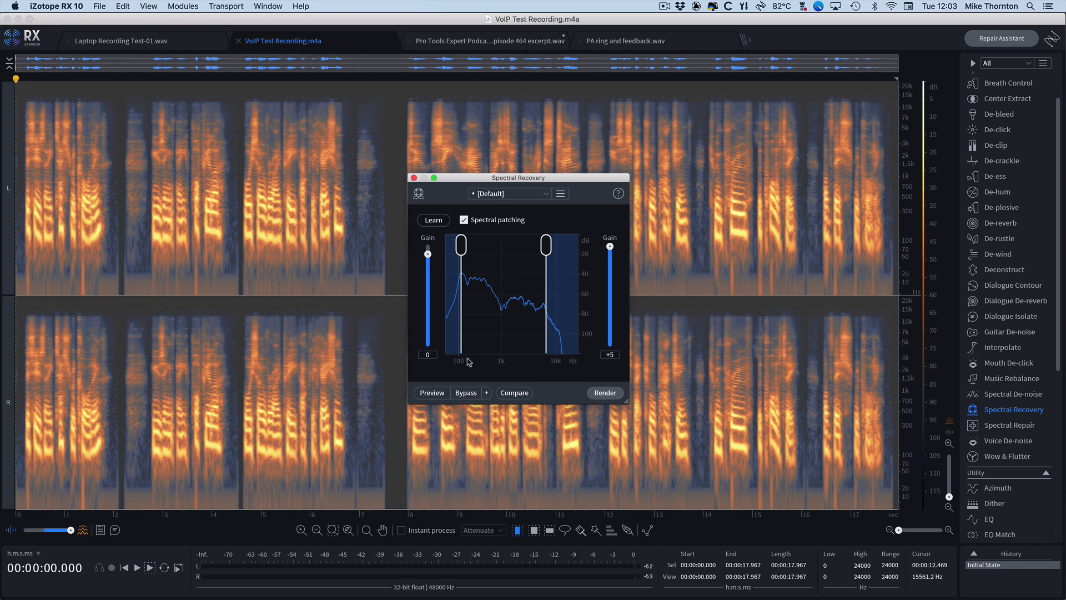
Render Spectral Recovery on the whole VoIP recording and close the module
{"action": "left_click", "coordinate": [605, 393]}
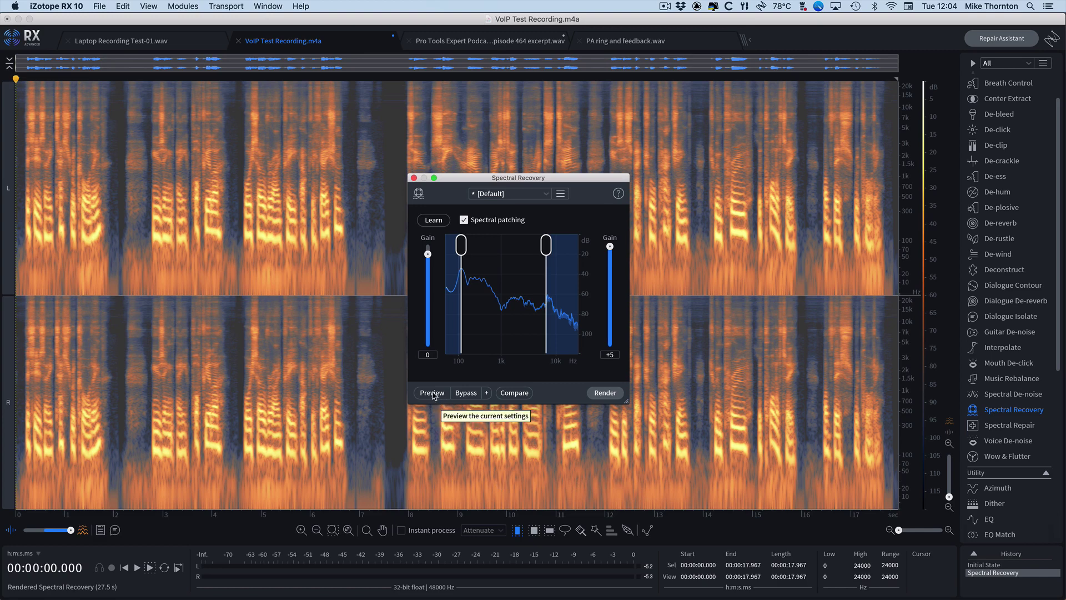
{"action": "left_click", "coordinate": [413, 178]}
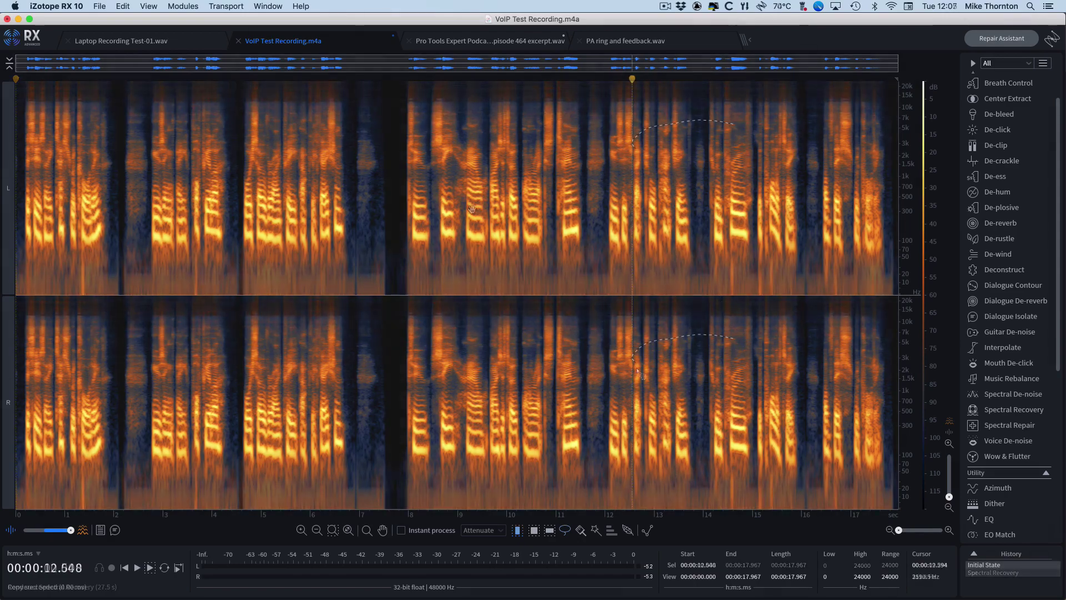
Try cutting a lassoed region from about 12.55 to 14.98 seconds and 481 to 6612 Hz, undo the cut and clear the selection
{"action": "mouse_move", "coordinate": [662, 415]}
{"action": "left_mouse_down"}
{"action": "mouse_move", "coordinate": [732, 415]}
{"action": "mouse_move", "coordinate": [740, 346]}
{"action": "mouse_move", "coordinate": [726, 338]}
{"action": "left_mouse_up"}
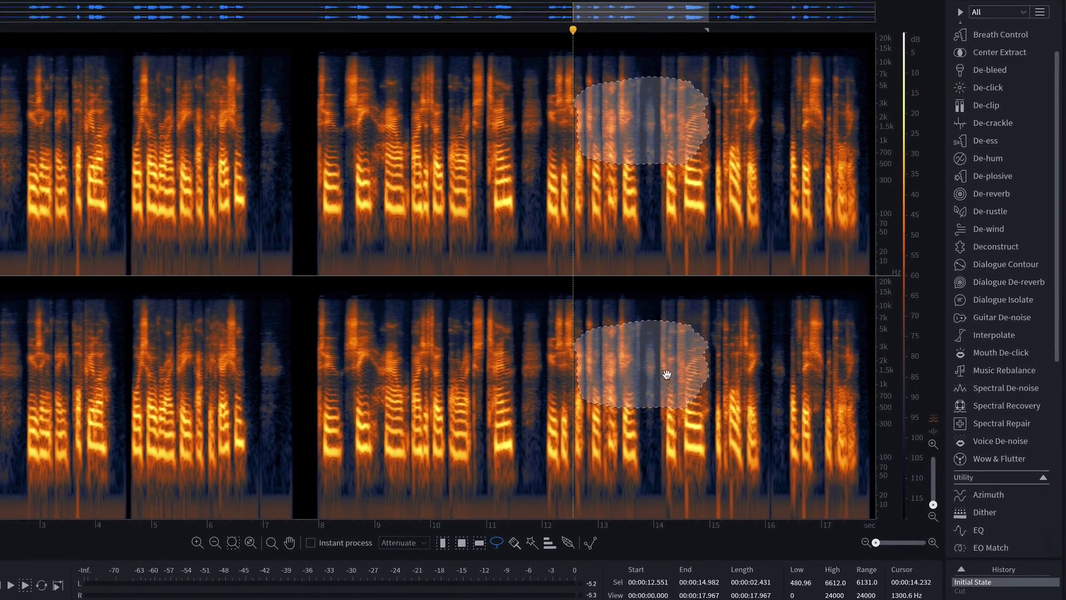
{"action": "right_click", "coordinate": [667, 374]}
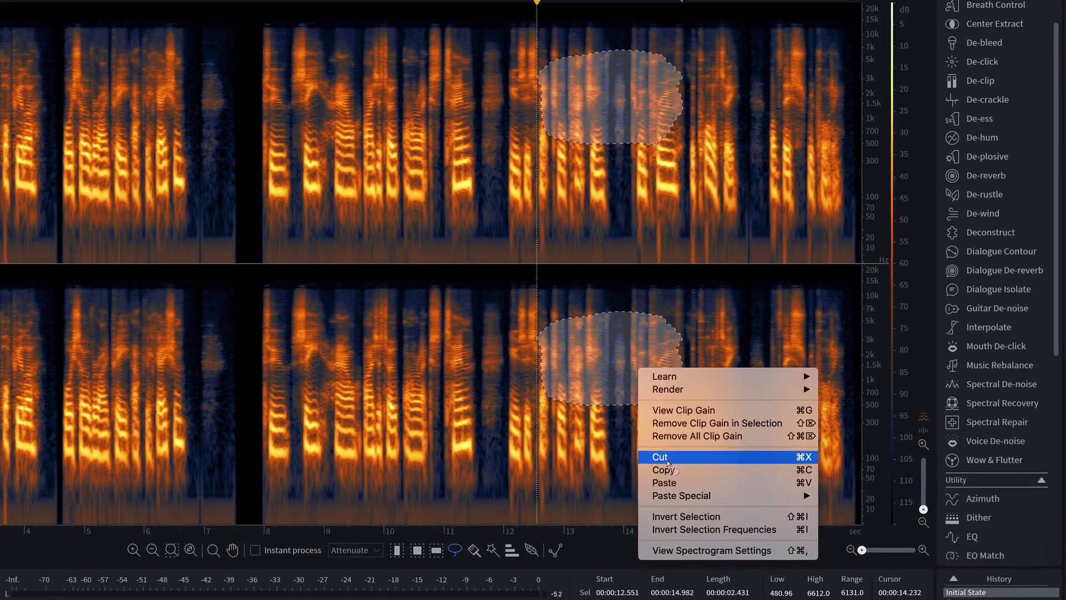
{"action": "left_click", "coordinate": [666, 457]}
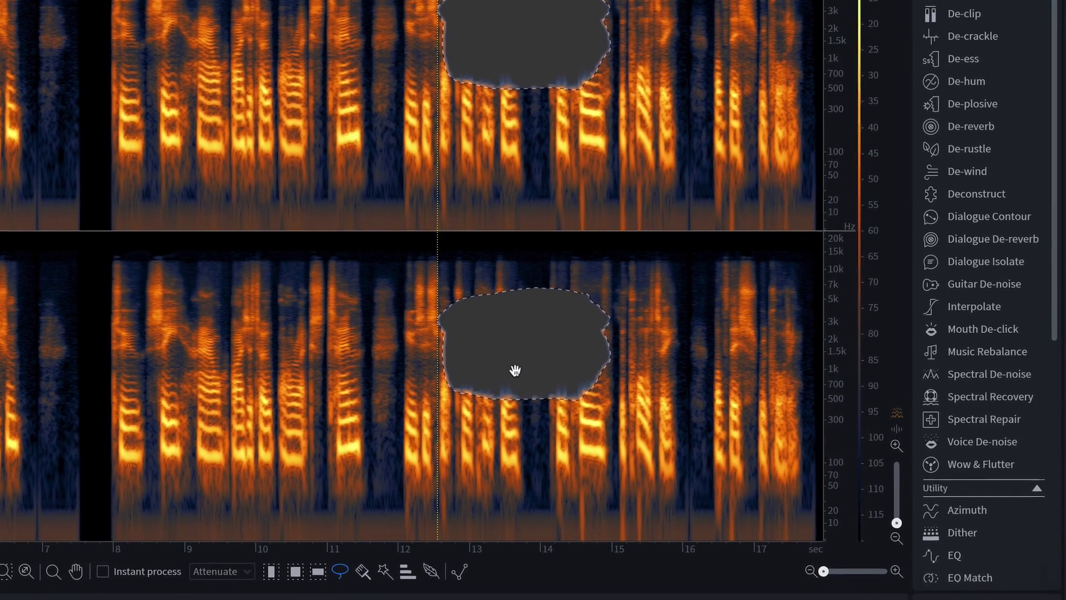
{"action": "key", "text": "ctrl+z"}
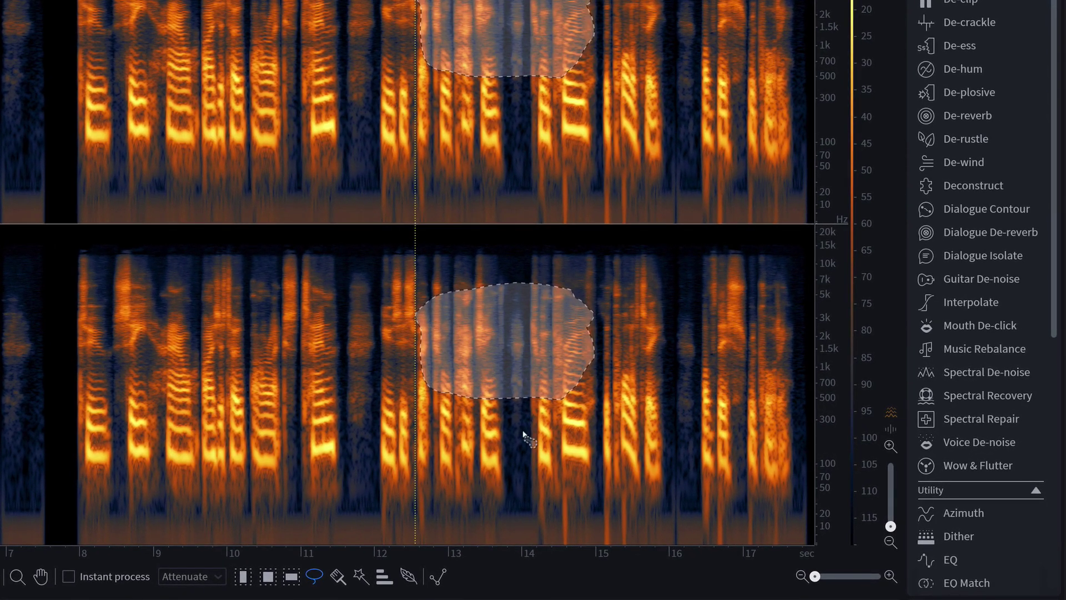
{"action": "left_click", "coordinate": [534, 433]}
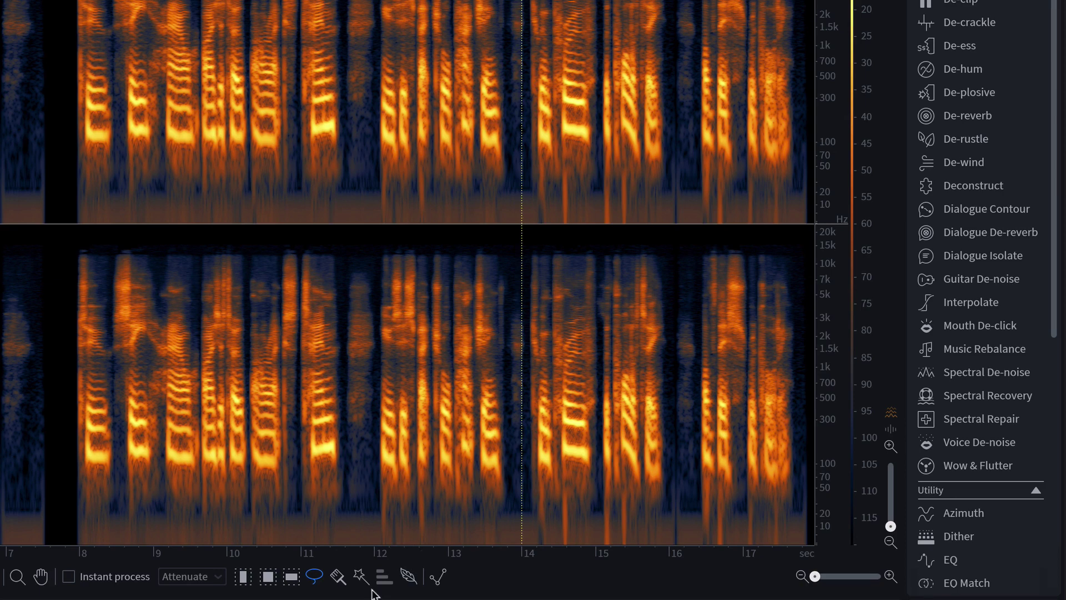
Set the selection feathering to 497 ms in time and 1.01 octaves in frequency
{"action": "left_click", "coordinate": [409, 577]}
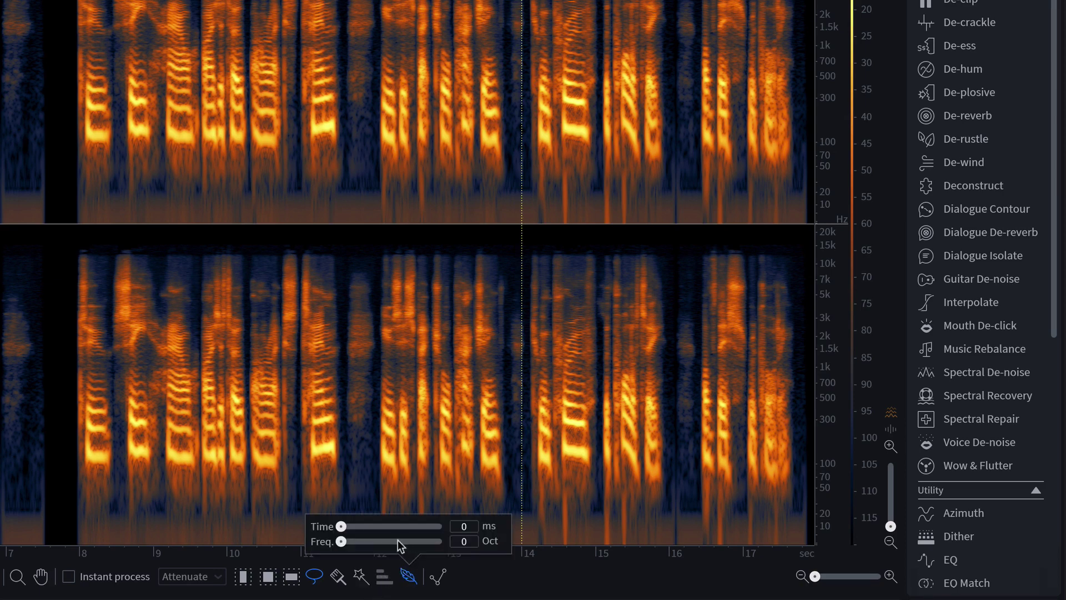
{"action": "left_click_drag", "start_coordinate": [341, 526], "coordinate": [413, 532]}
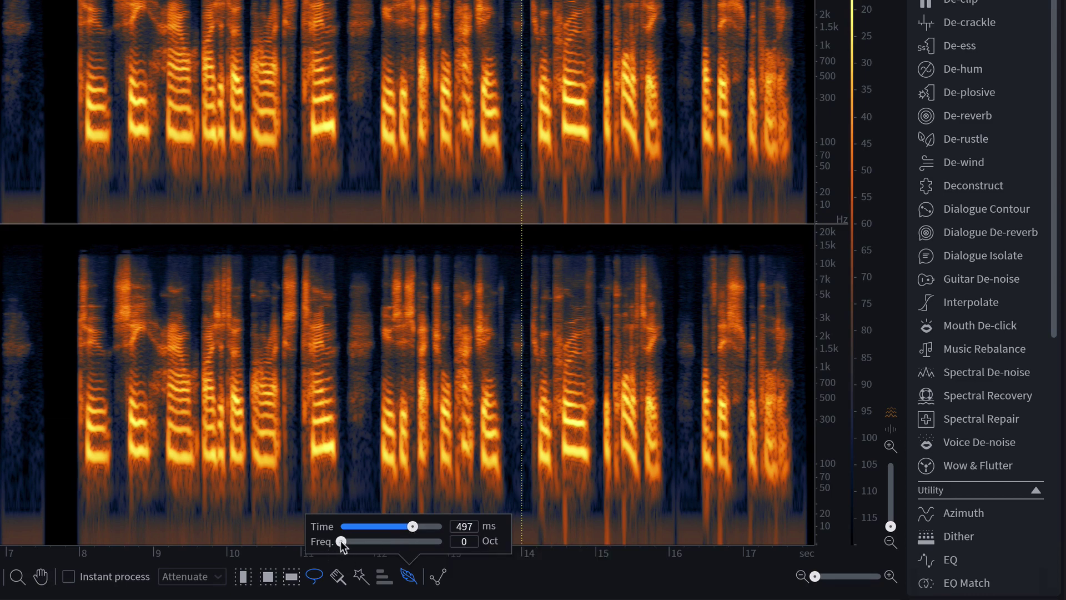
{"action": "left_click_drag", "start_coordinate": [341, 541], "coordinate": [425, 546]}
Lasso a feathered region from about 12 to 14 seconds, up to about 2 kHz, and cut it from the recording
{"action": "mouse_move", "coordinate": [491, 337]}
{"action": "left_mouse_down"}
{"action": "mouse_move", "coordinate": [442, 338]}
{"action": "mouse_move", "coordinate": [377, 383]}
{"action": "mouse_move", "coordinate": [423, 436]}
{"action": "mouse_move", "coordinate": [511, 432]}
{"action": "mouse_move", "coordinate": [508, 347]}
{"action": "mouse_move", "coordinate": [485, 337]}
{"action": "left_mouse_up"}
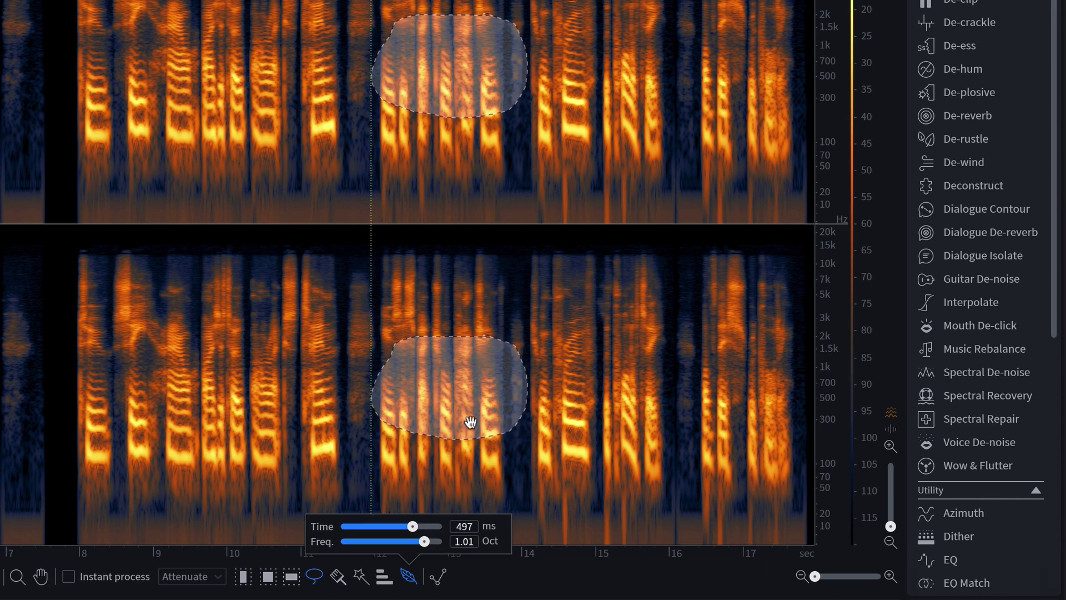
{"action": "right_click", "coordinate": [457, 380]}
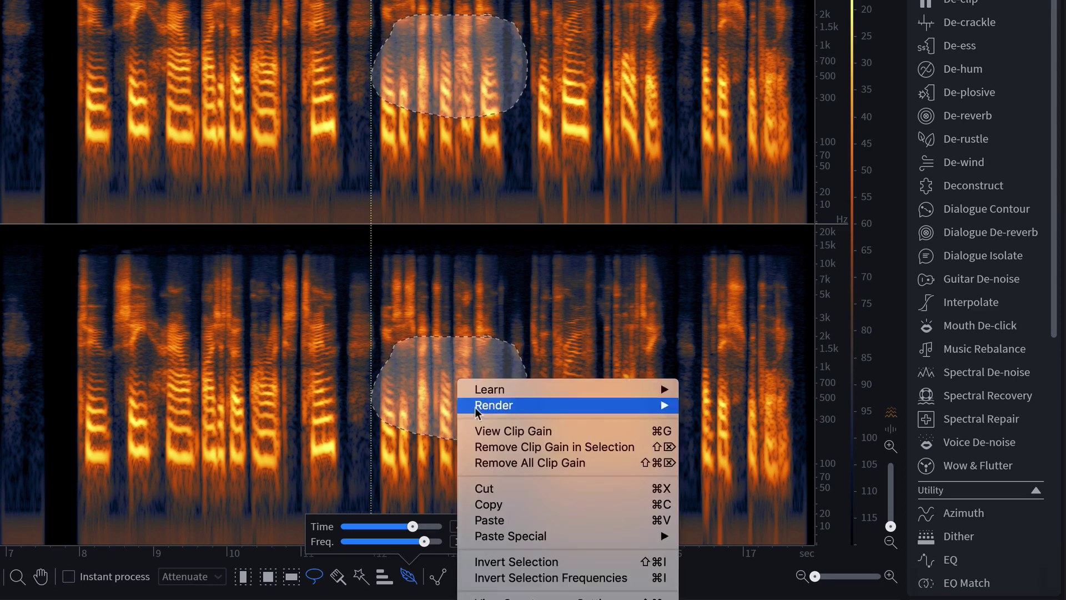
{"action": "left_click", "coordinate": [485, 487]}
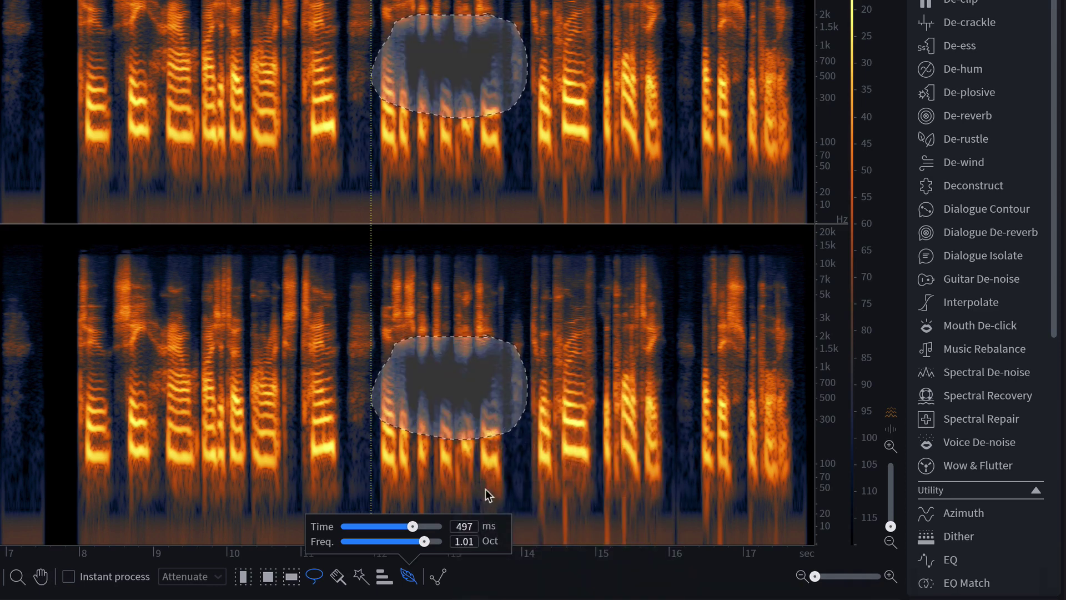